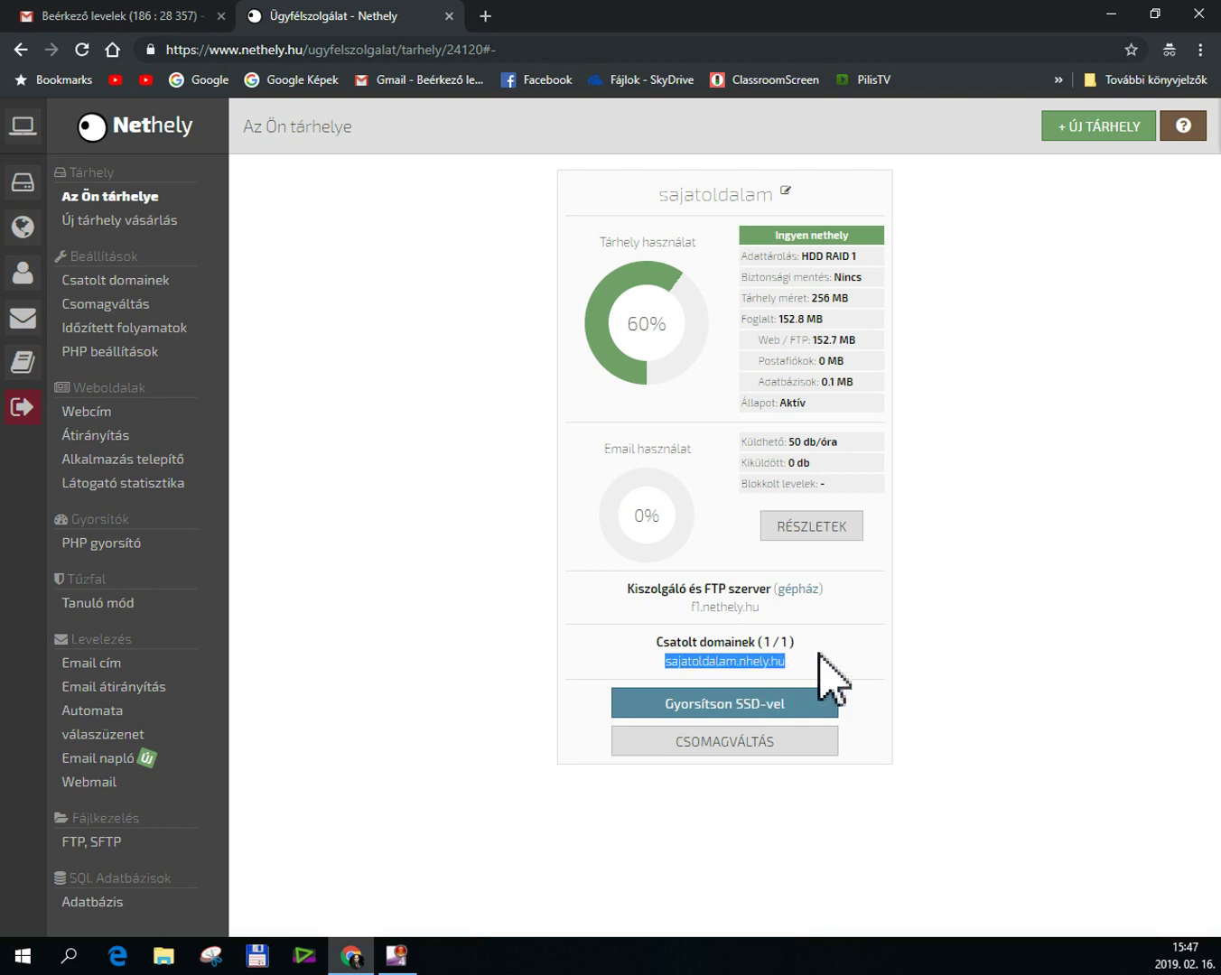
Check the site's attached domain in Nethely, then return to the hosting overview.
click(861, 666)
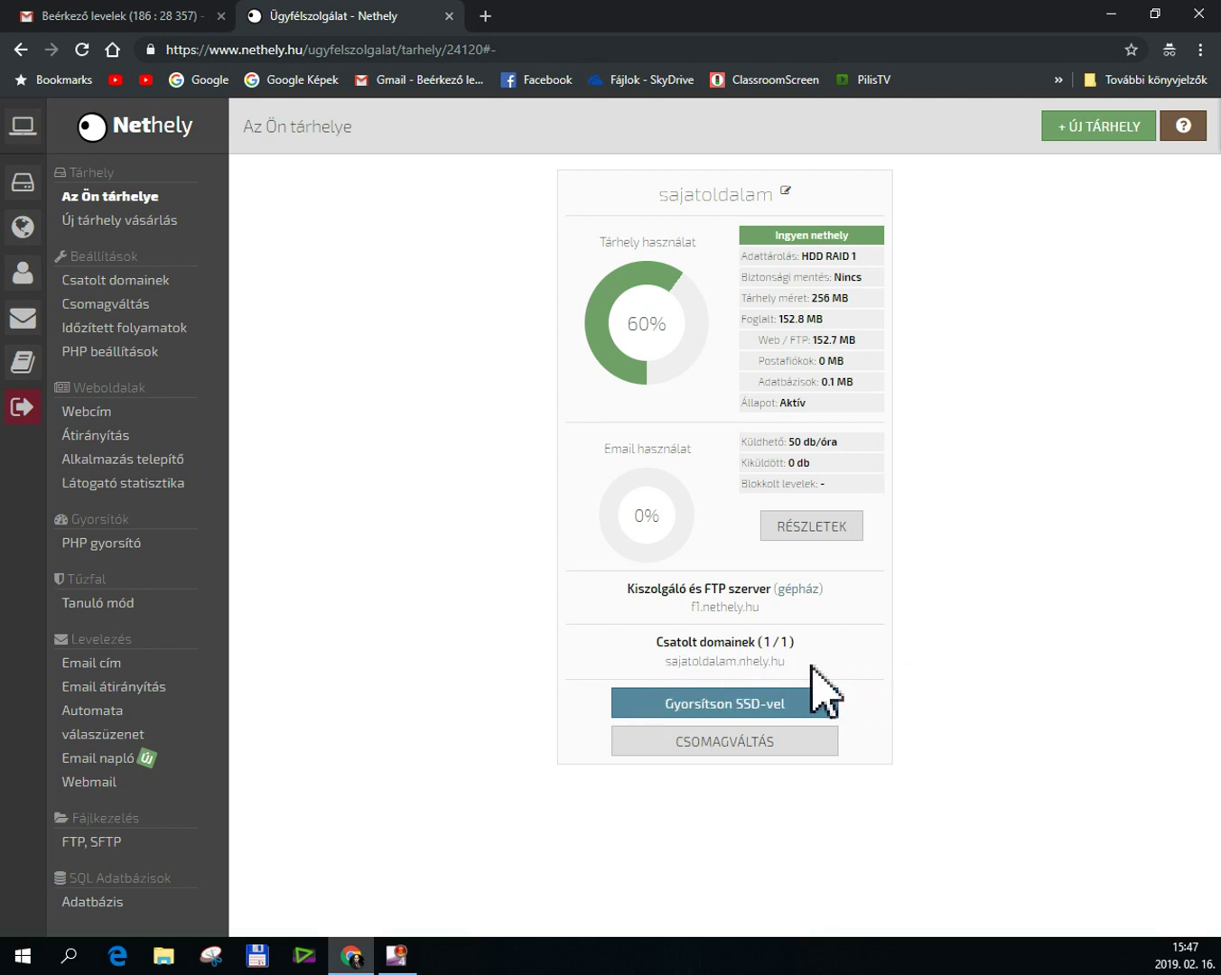
click(104, 283)
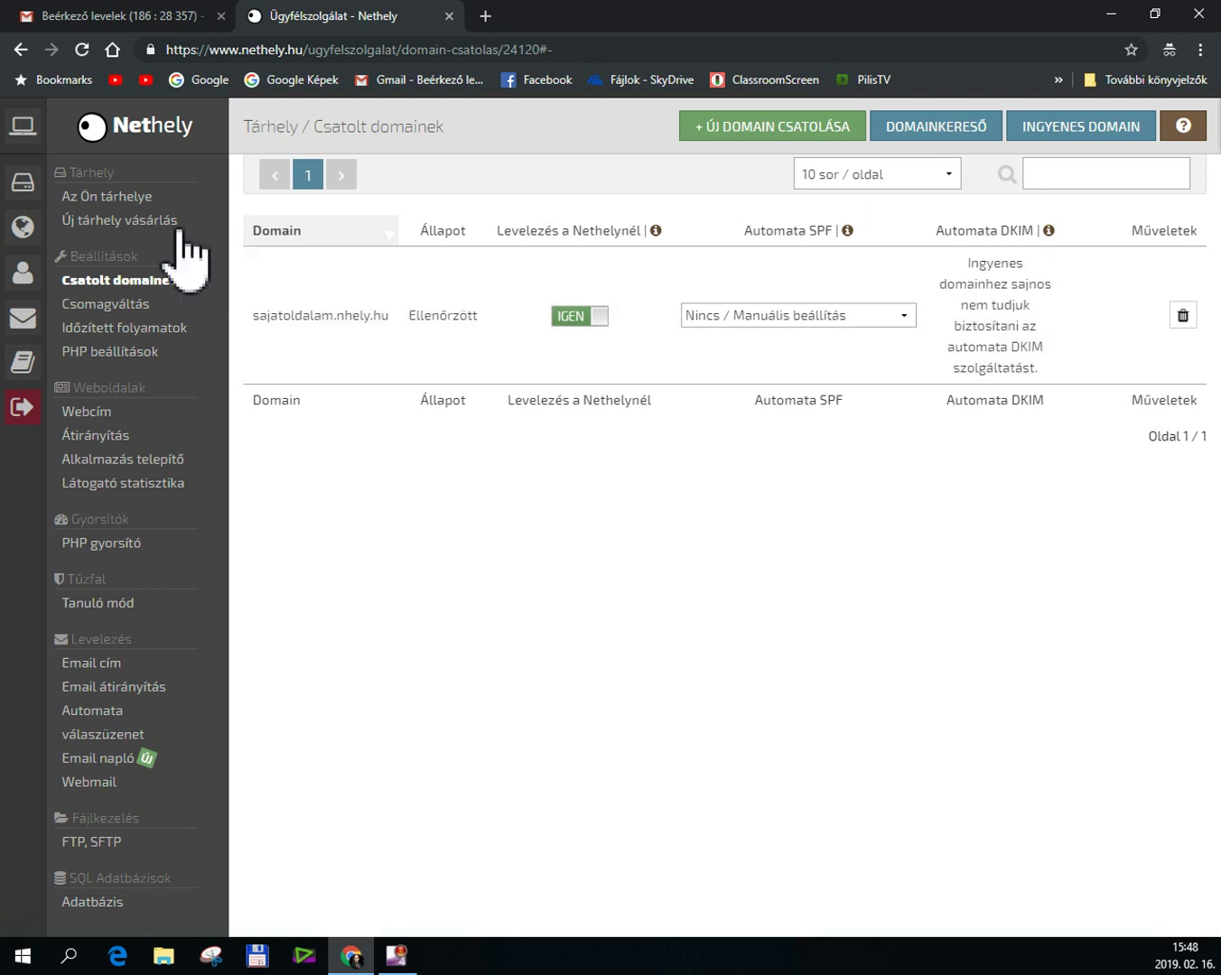
click(100, 198)
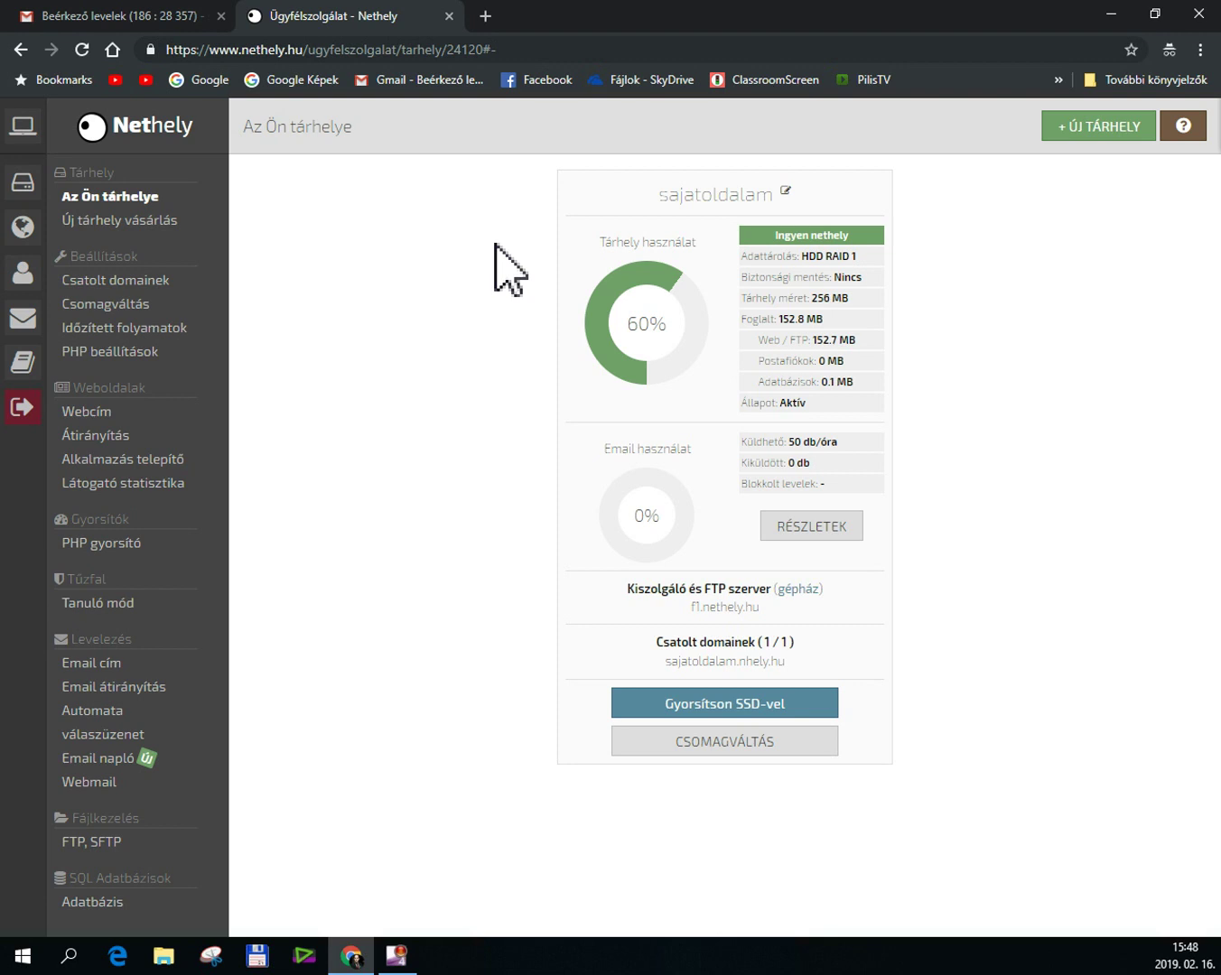
Load codetasty.com in a new Chrome tab.
click(484, 16)
text(codetasty)
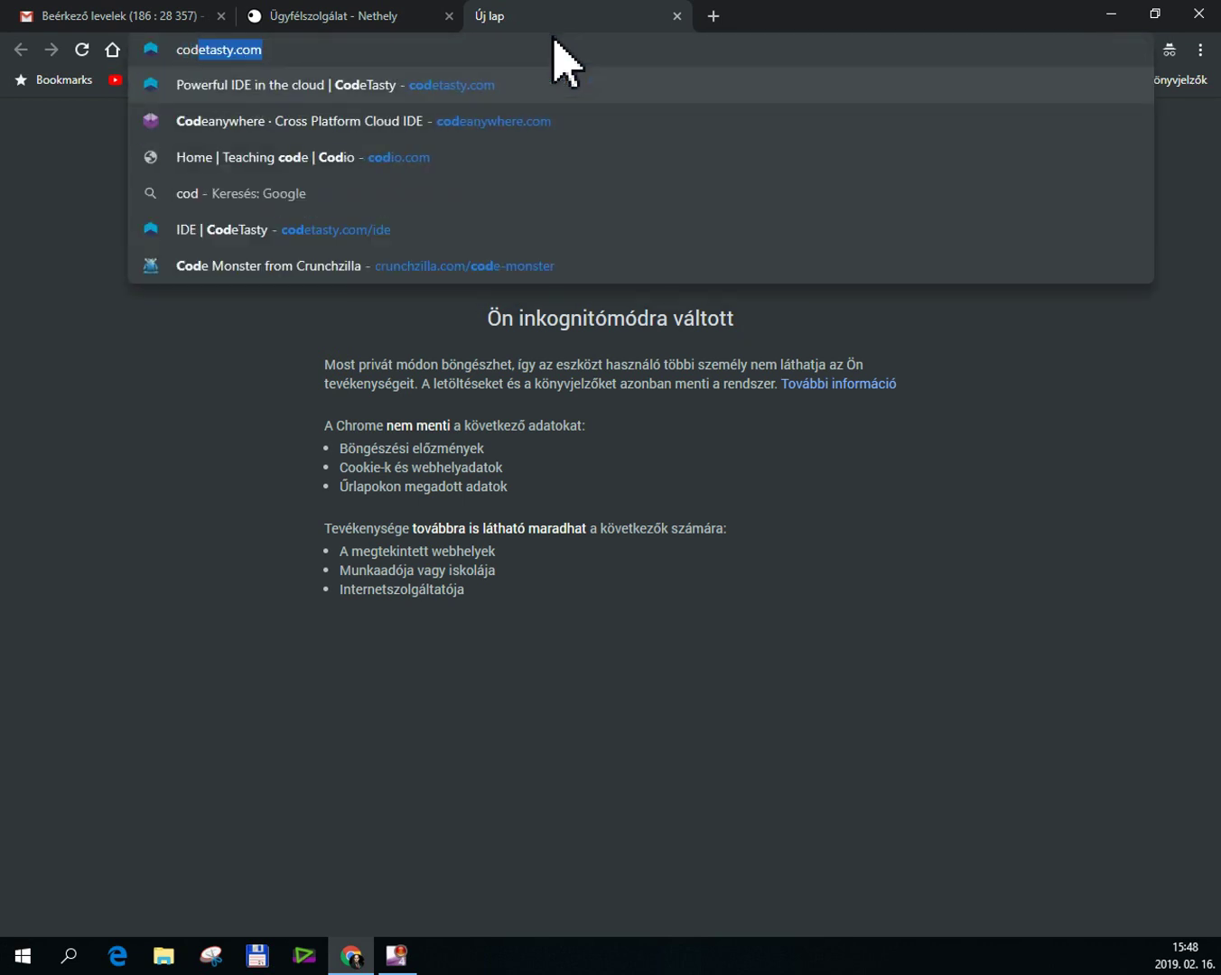
text(.com)
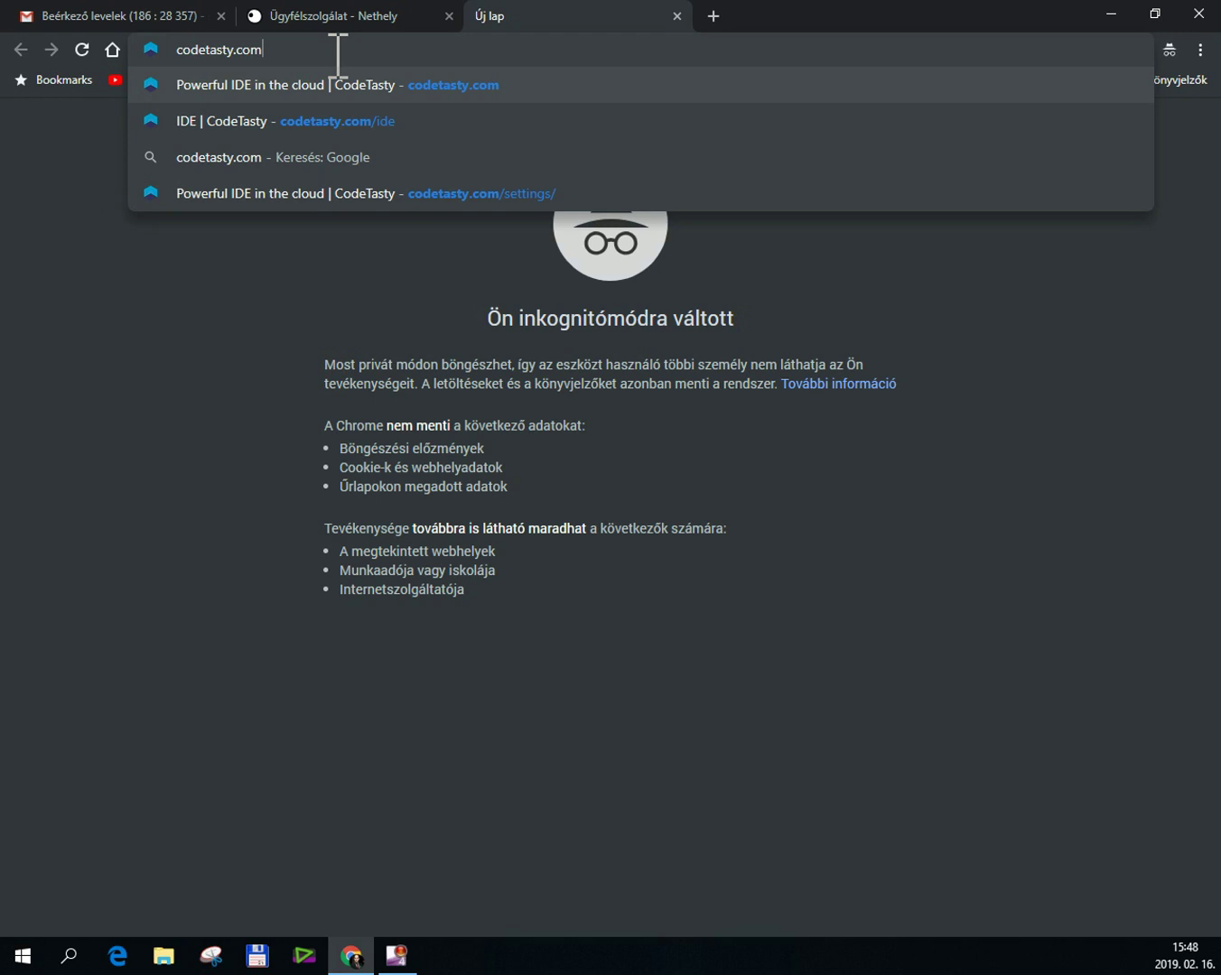
key(Return)
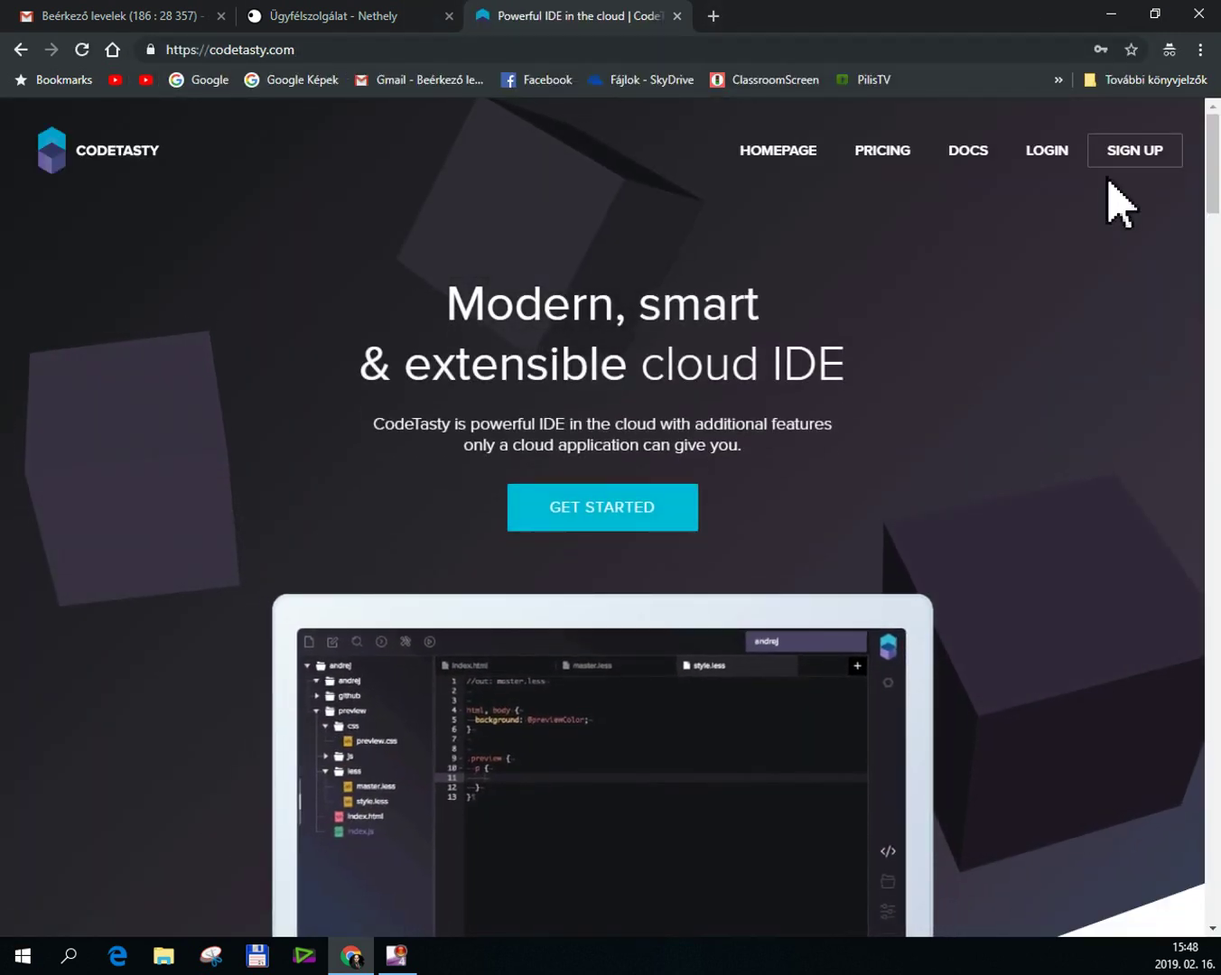
Fill the CodeTasty sign-up form with the site's name as username, an e-mail and password, and submit.
click(1160, 162)
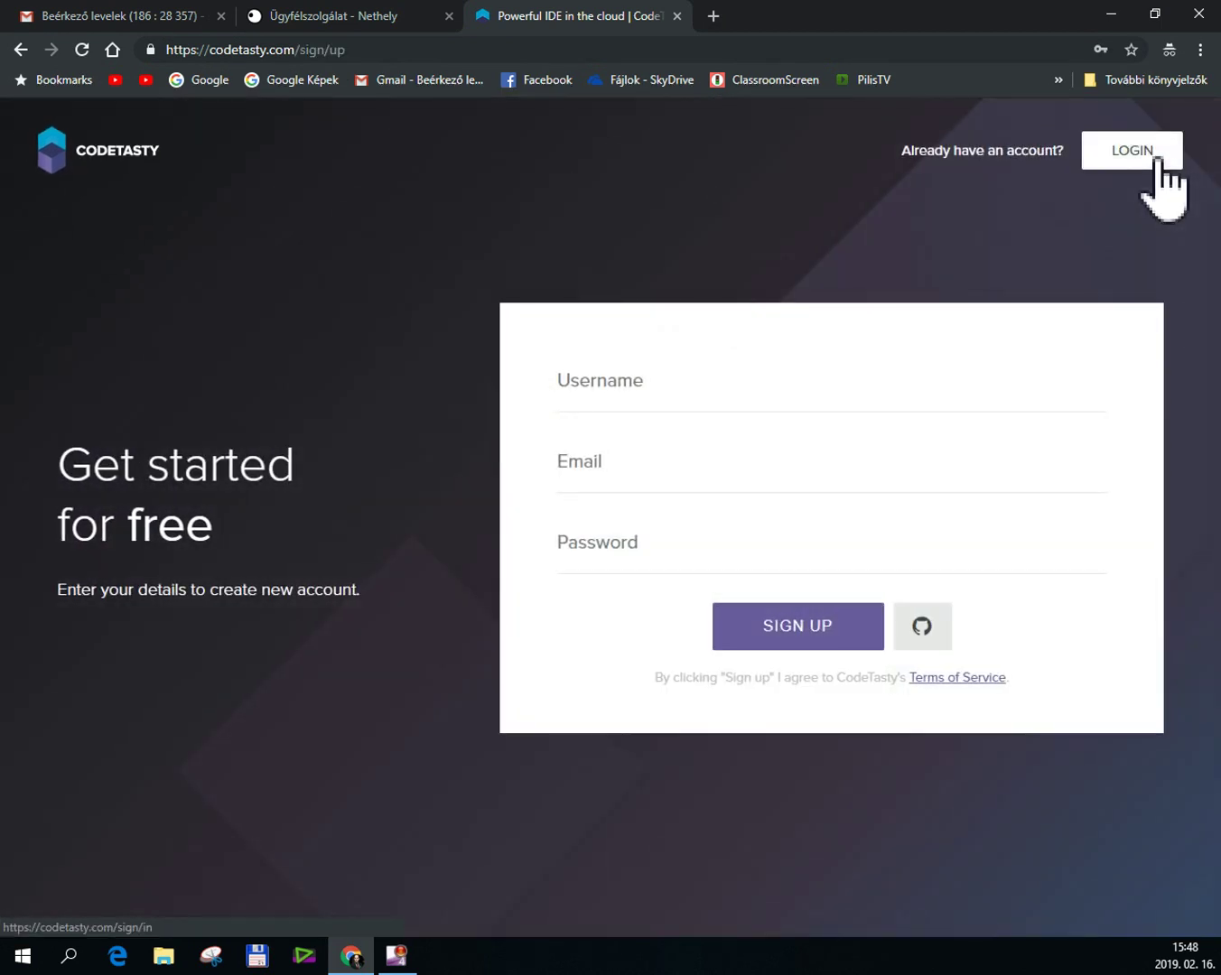
click(620, 399)
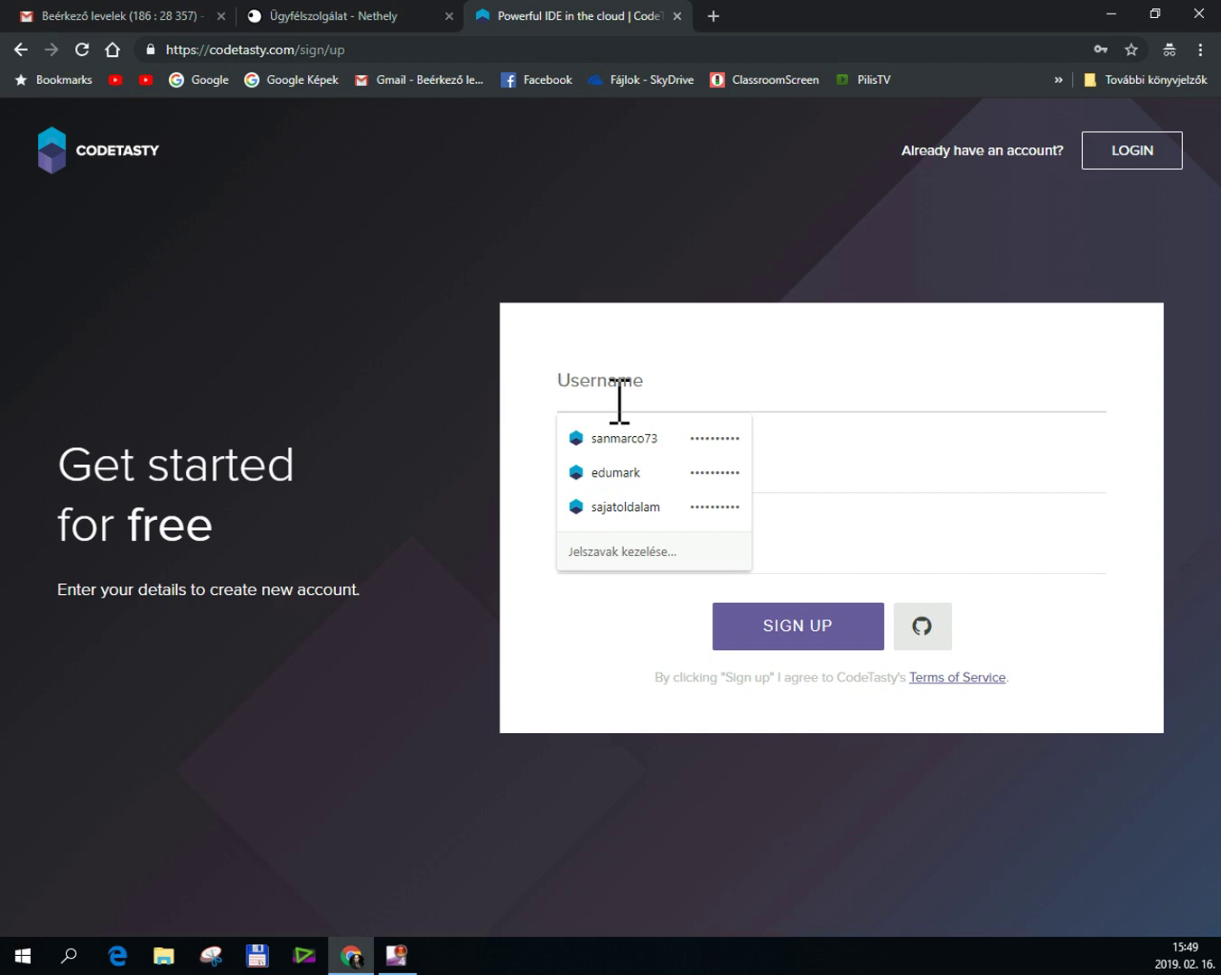
text(sajatoldalam)
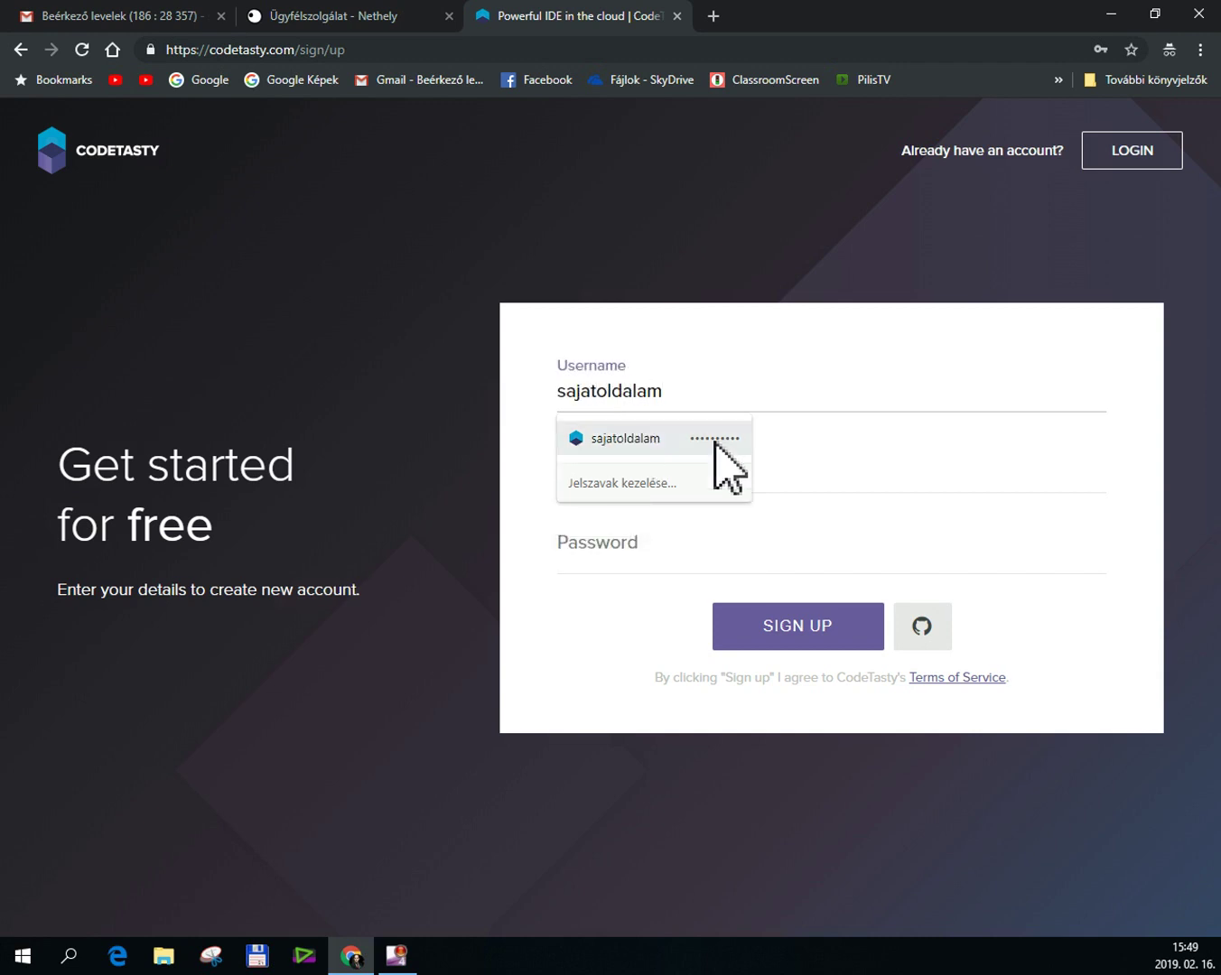
click(908, 468)
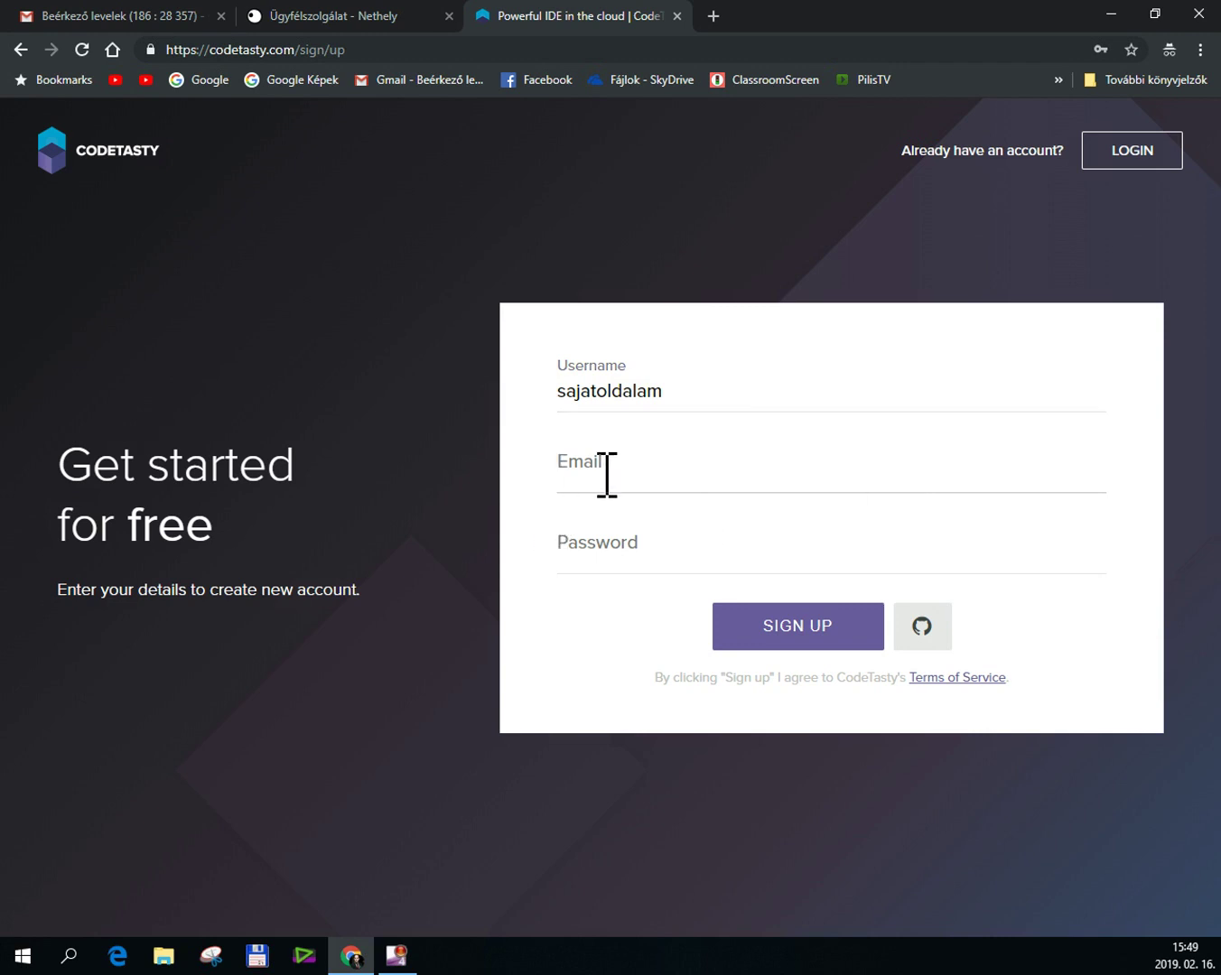
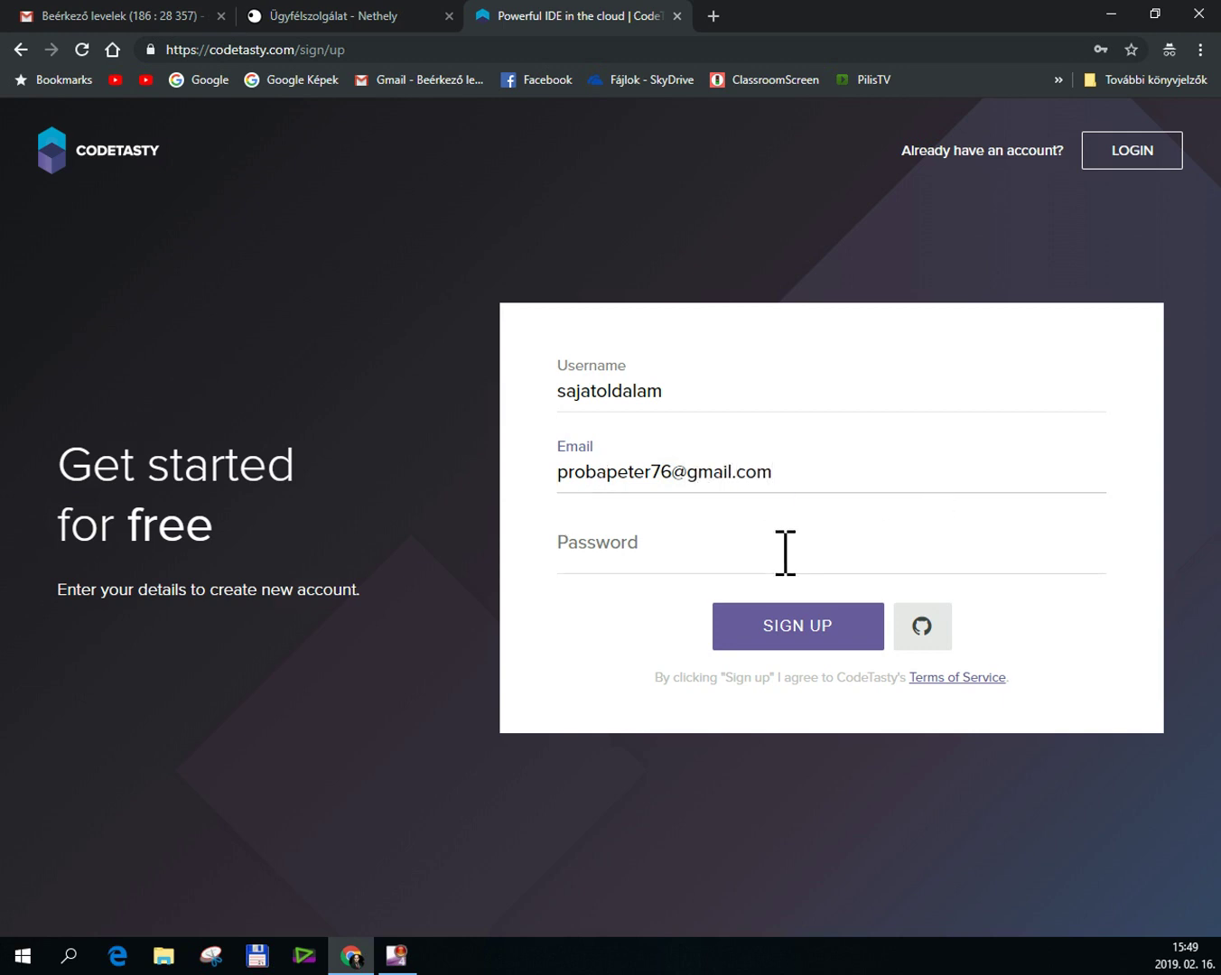
click(603, 548)
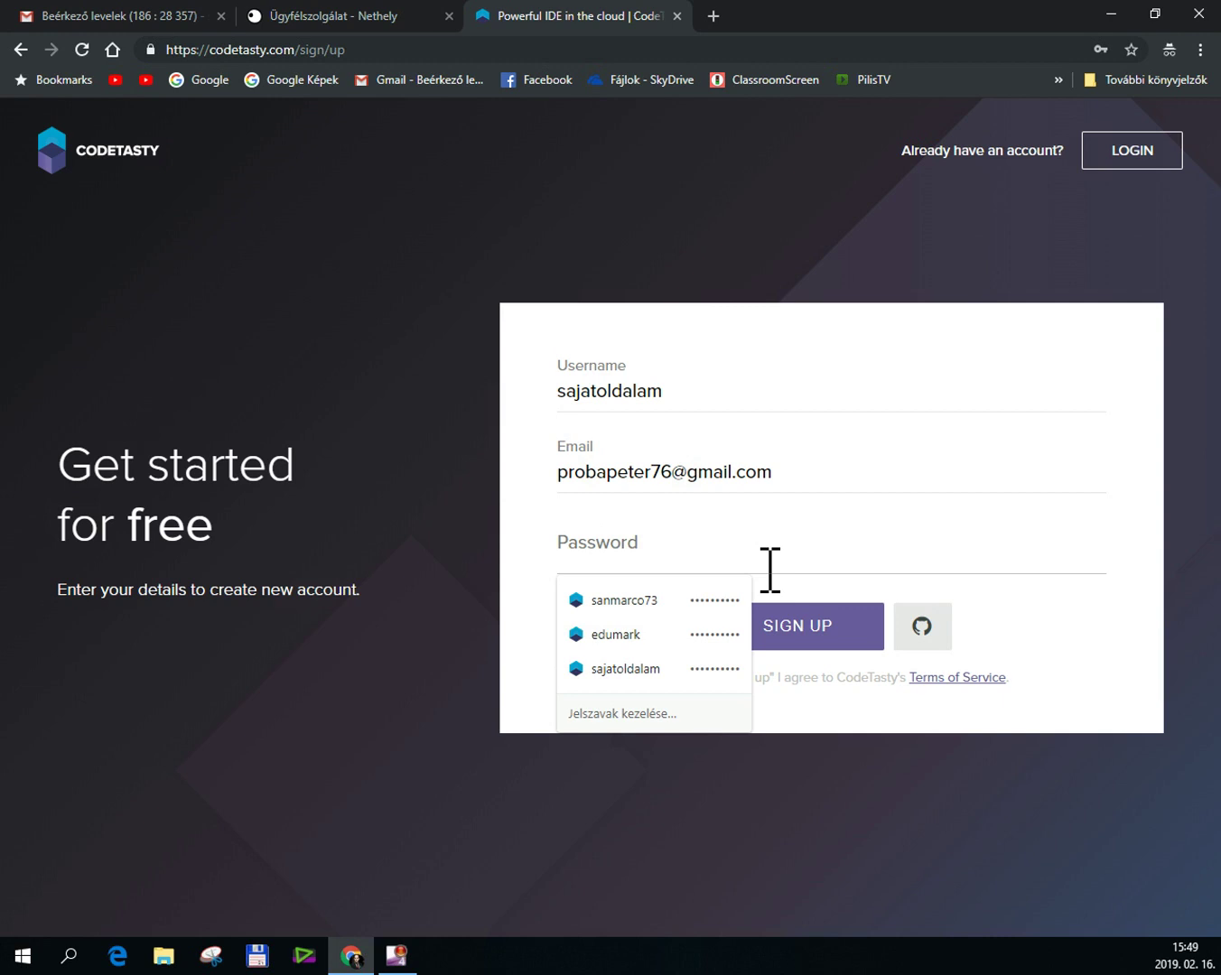
text(••)
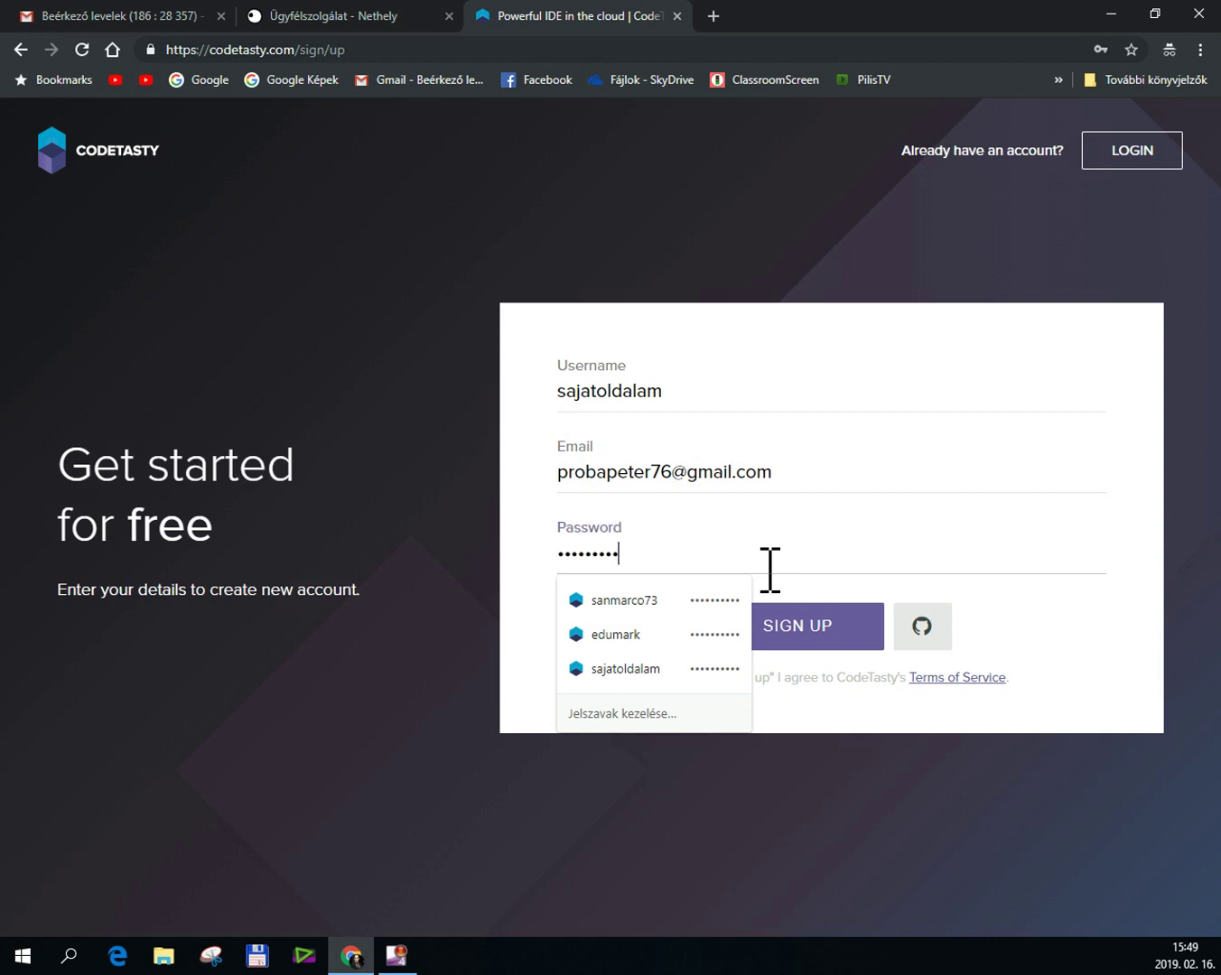
click(827, 643)
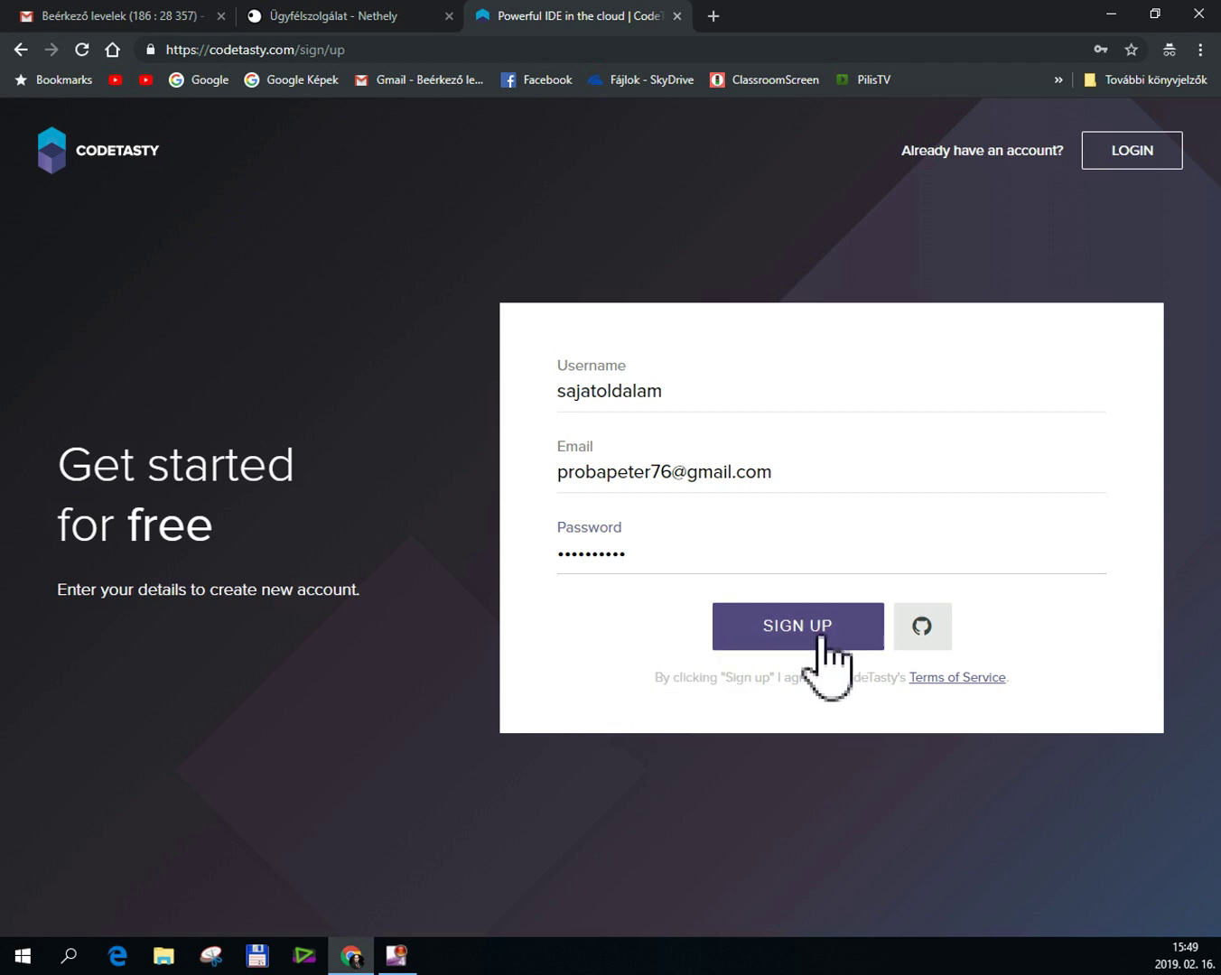
Append 01 to the rejected username and resubmit the sign-up form.
click(679, 380)
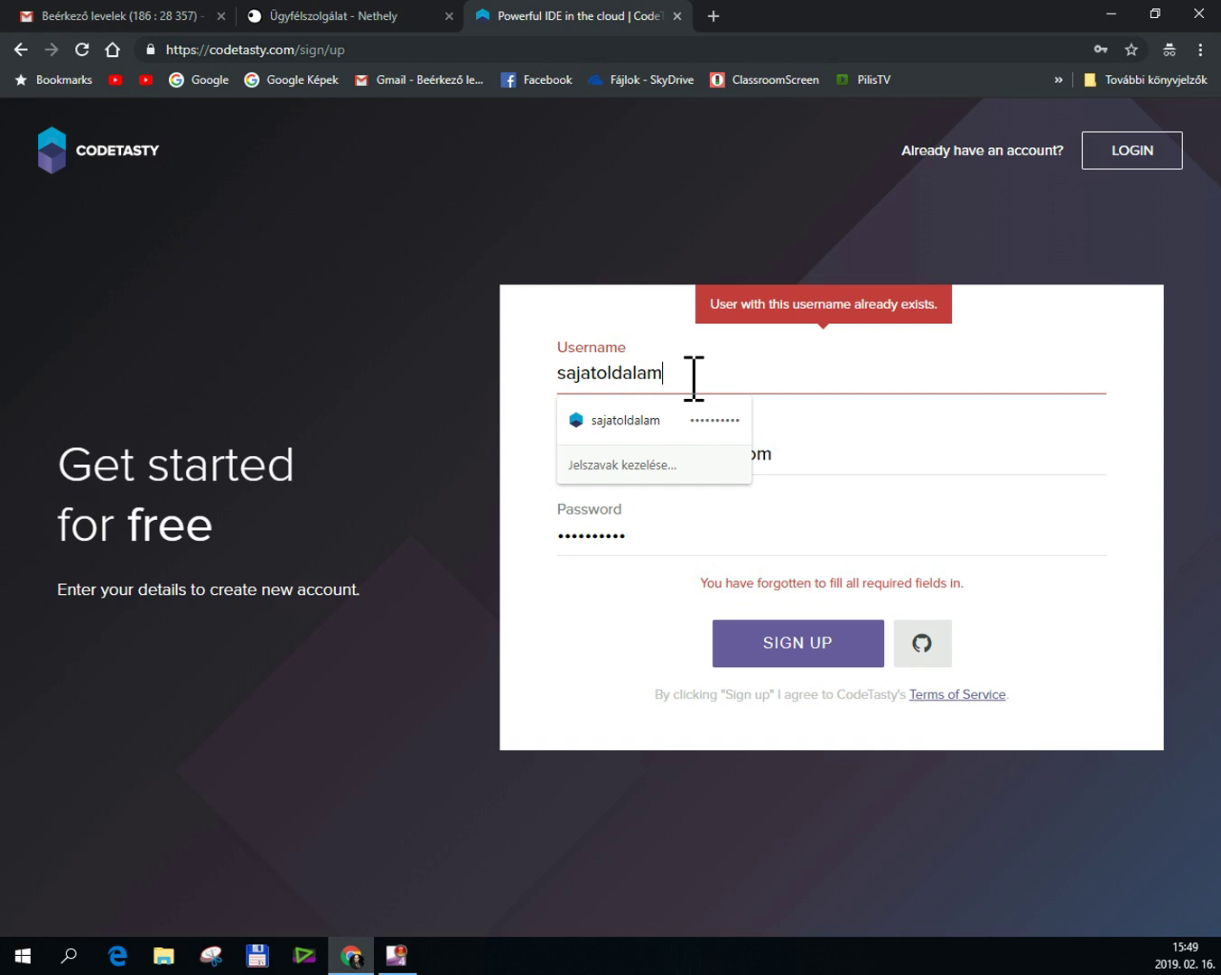
text(01)
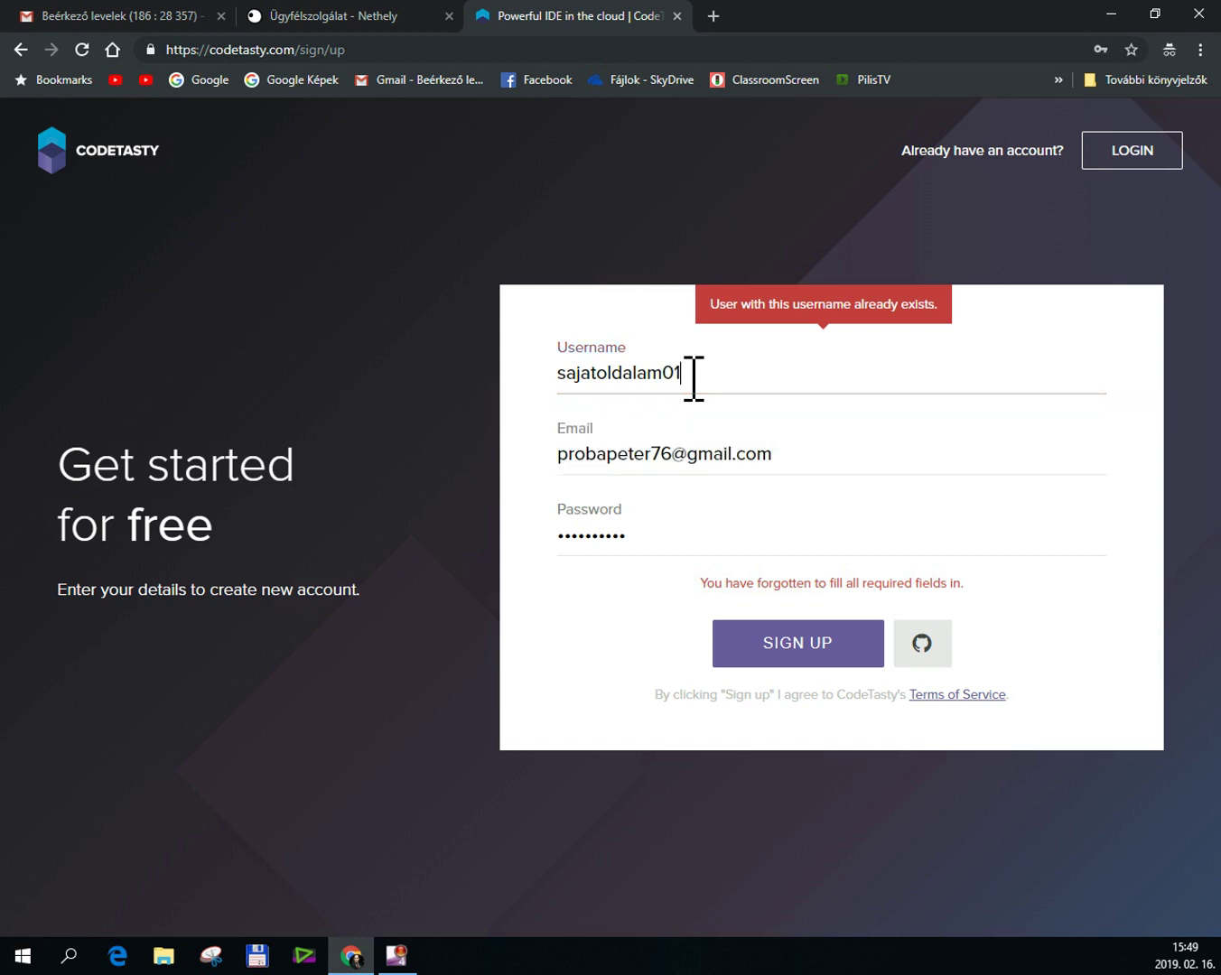
click(813, 657)
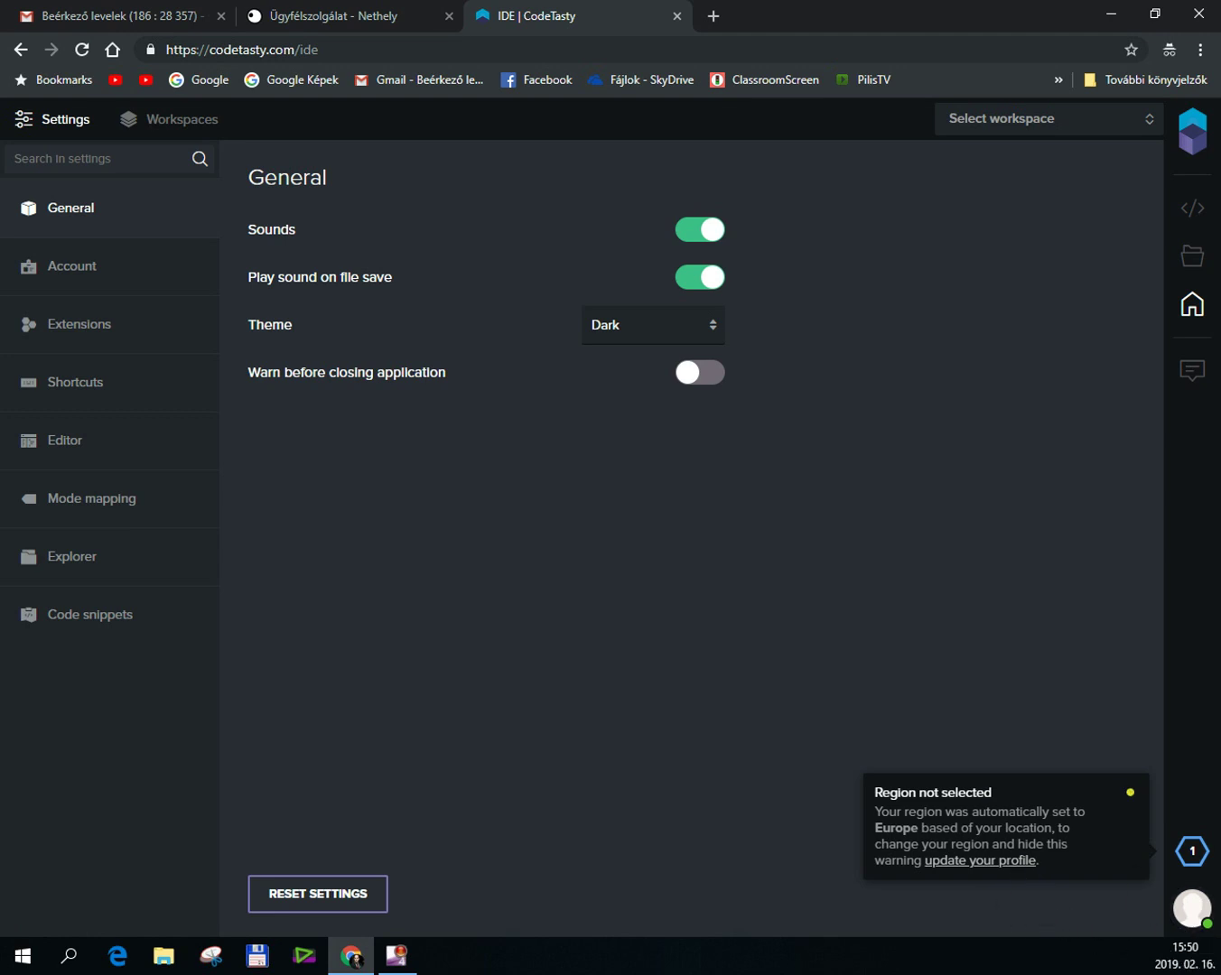
Set the account region to Europe in the profile settings.
click(1198, 912)
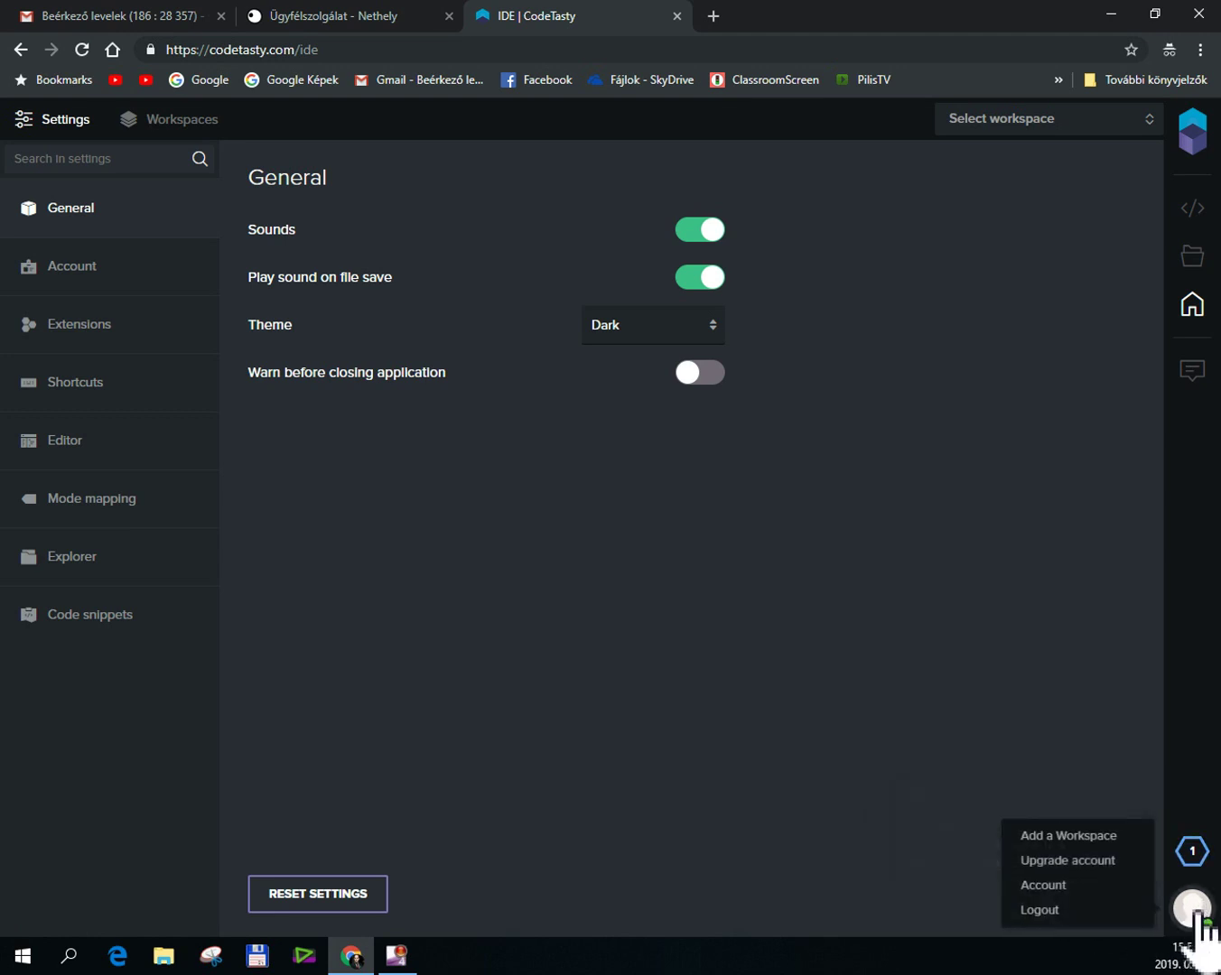
click(1060, 887)
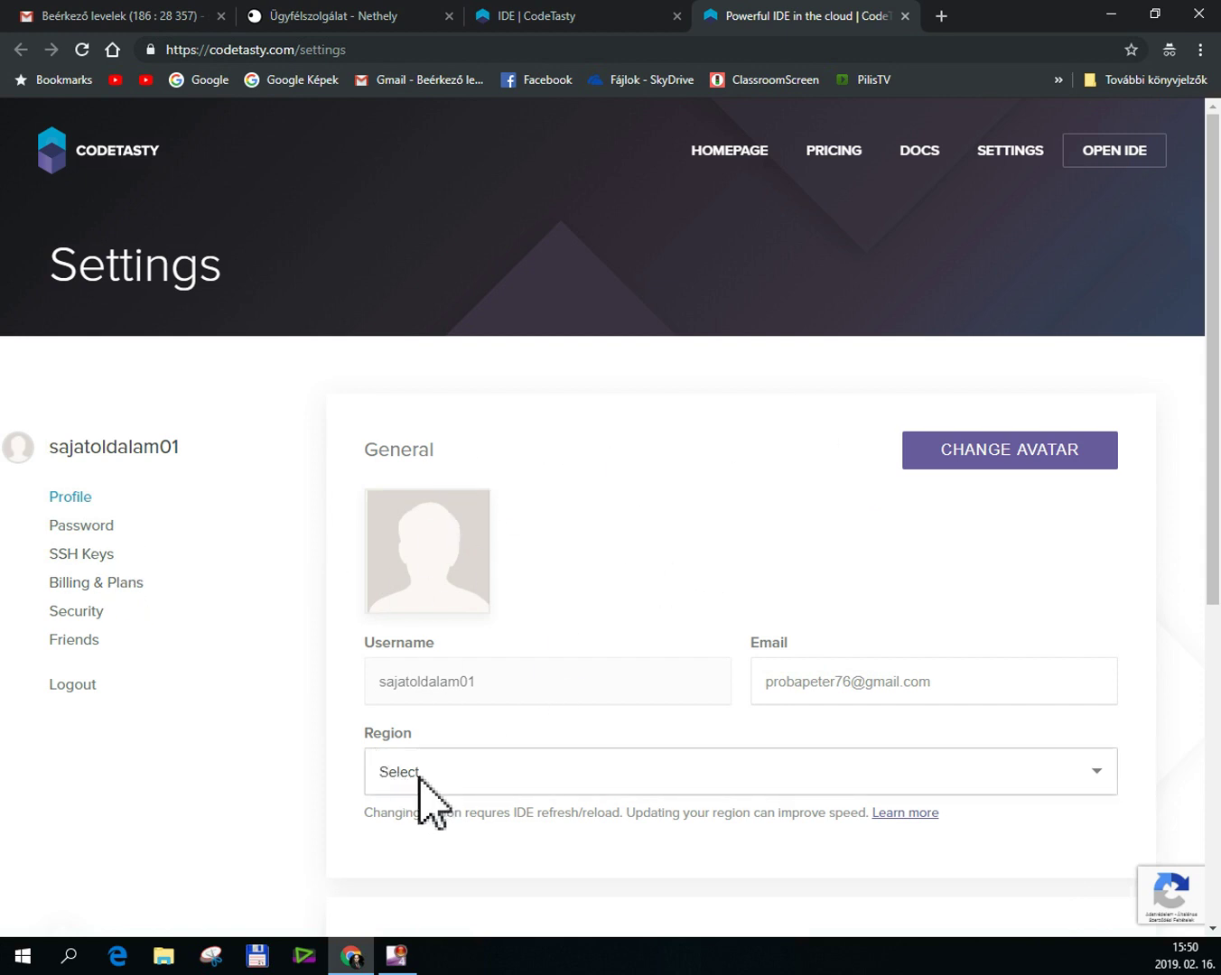
click(492, 772)
click(449, 821)
Enter the first and last name, update the profile, and go back to the IDE.
scroll(940, 704, down, 4)
scroll(623, 705, down, 2)
scroll(596, 664, up, 2)
scroll(524, 623, down, 1)
click(493, 584)
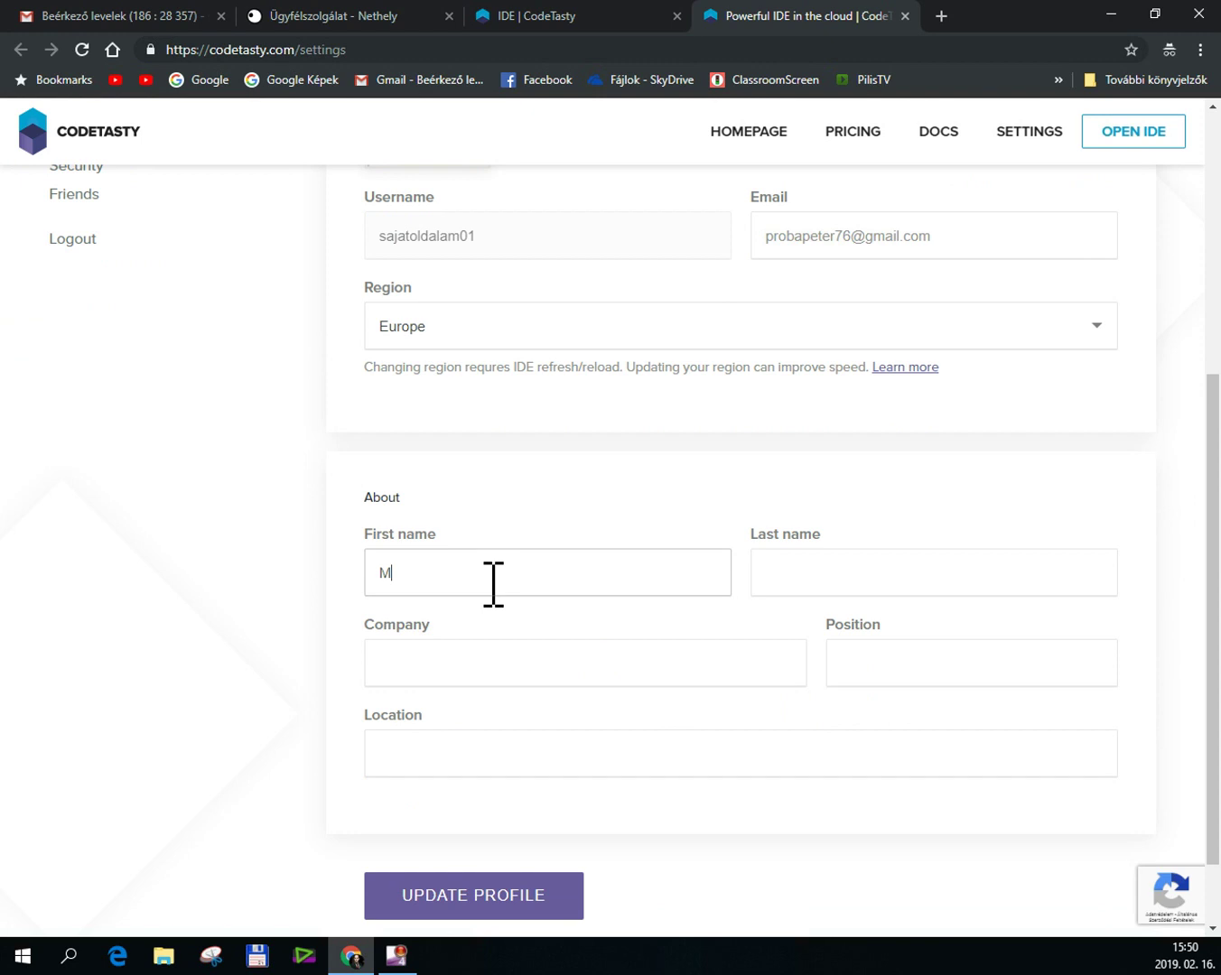
key(Tab)
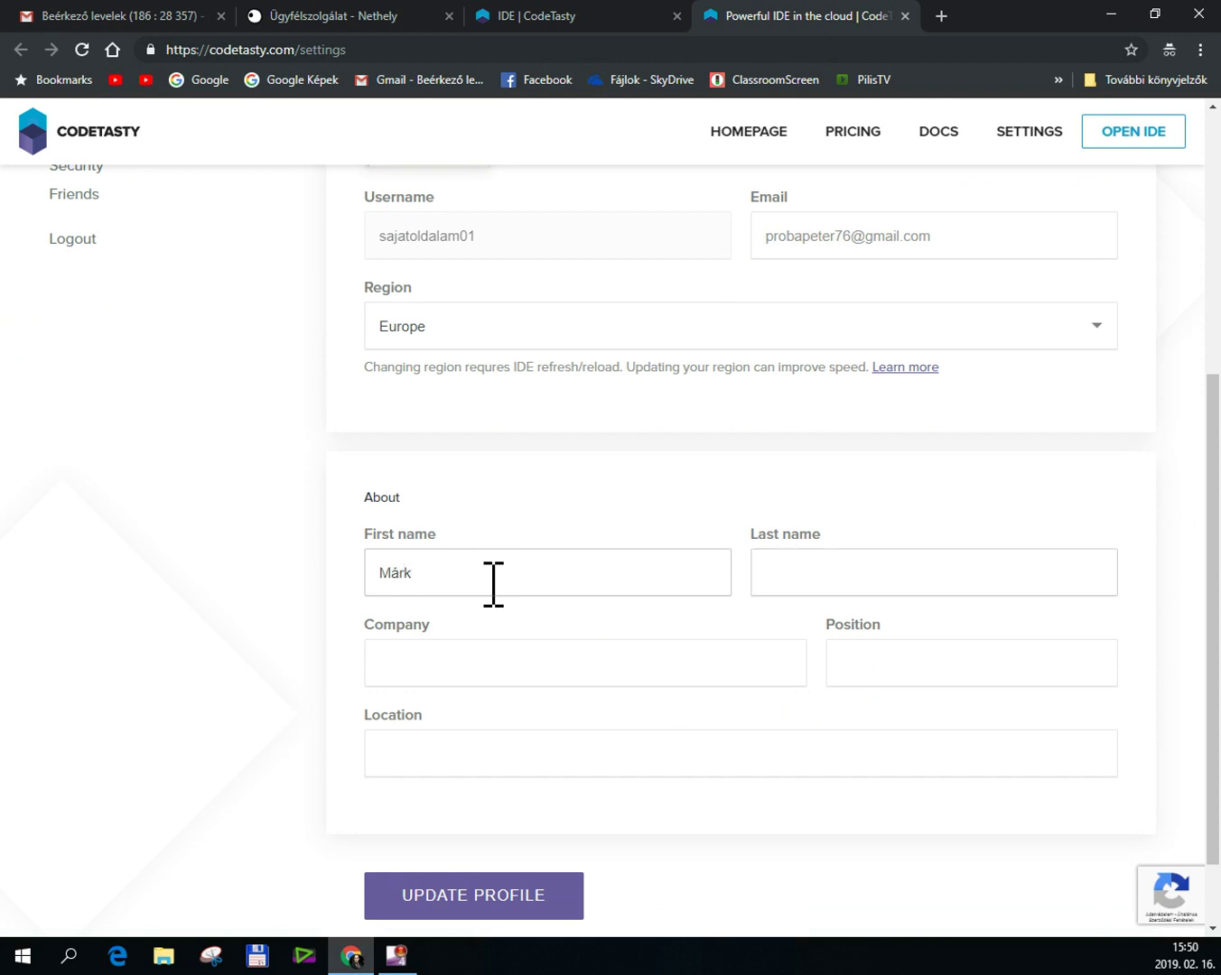
click(515, 914)
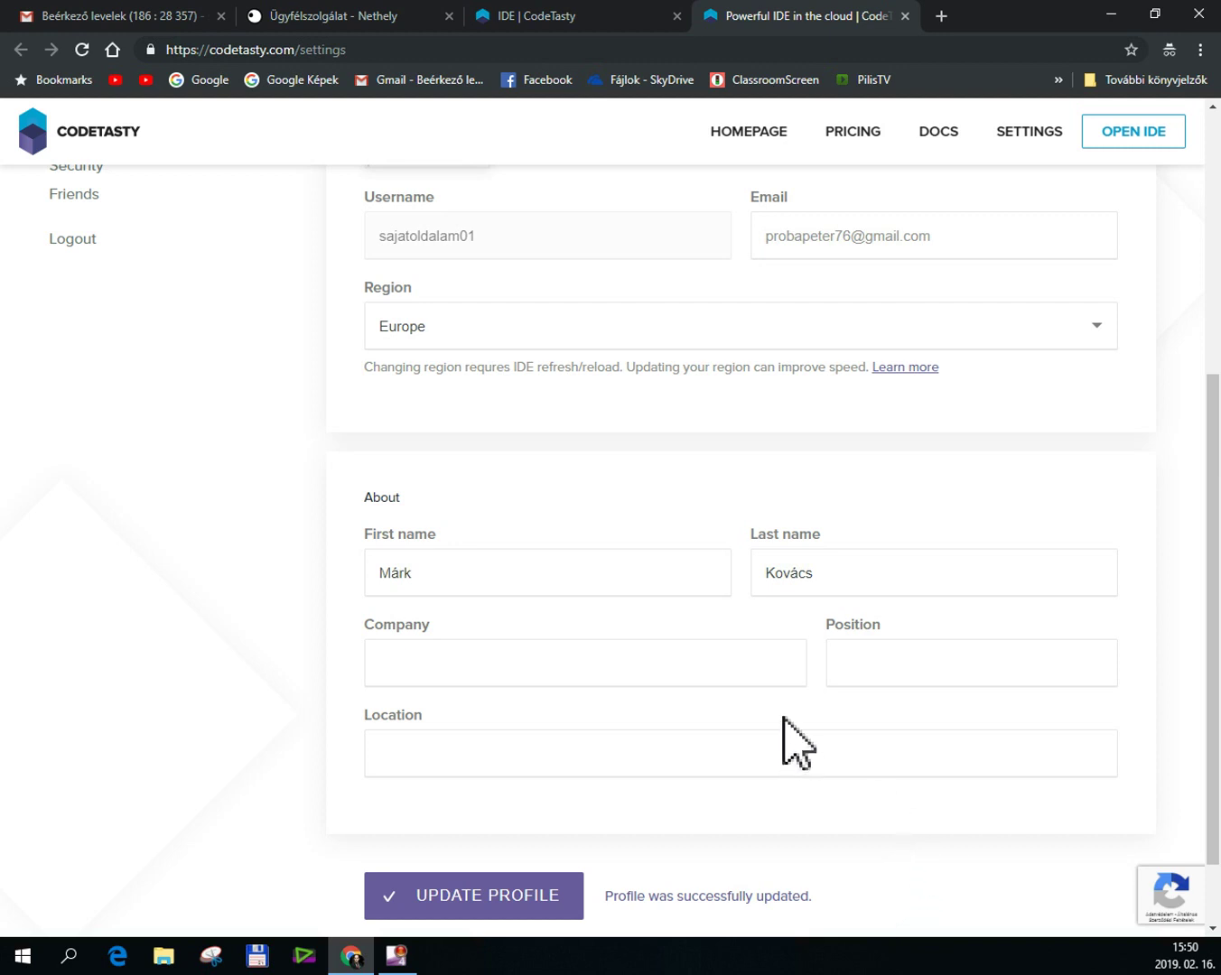
scroll(641, 586, up, 5)
click(585, 21)
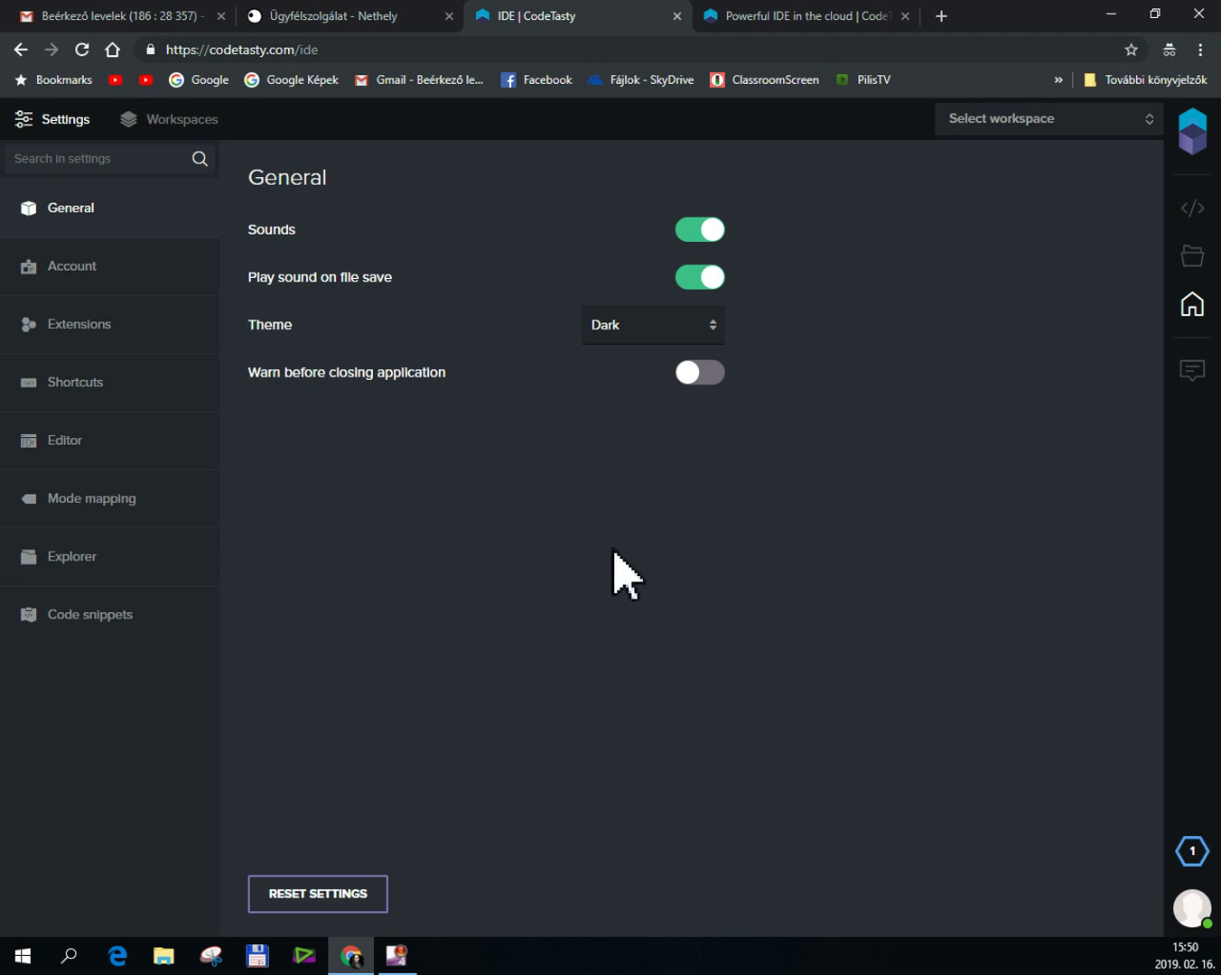
Draft a new FTP workspace named sajatoldalam, then switch to Nethely's hosting overview.
click(184, 120)
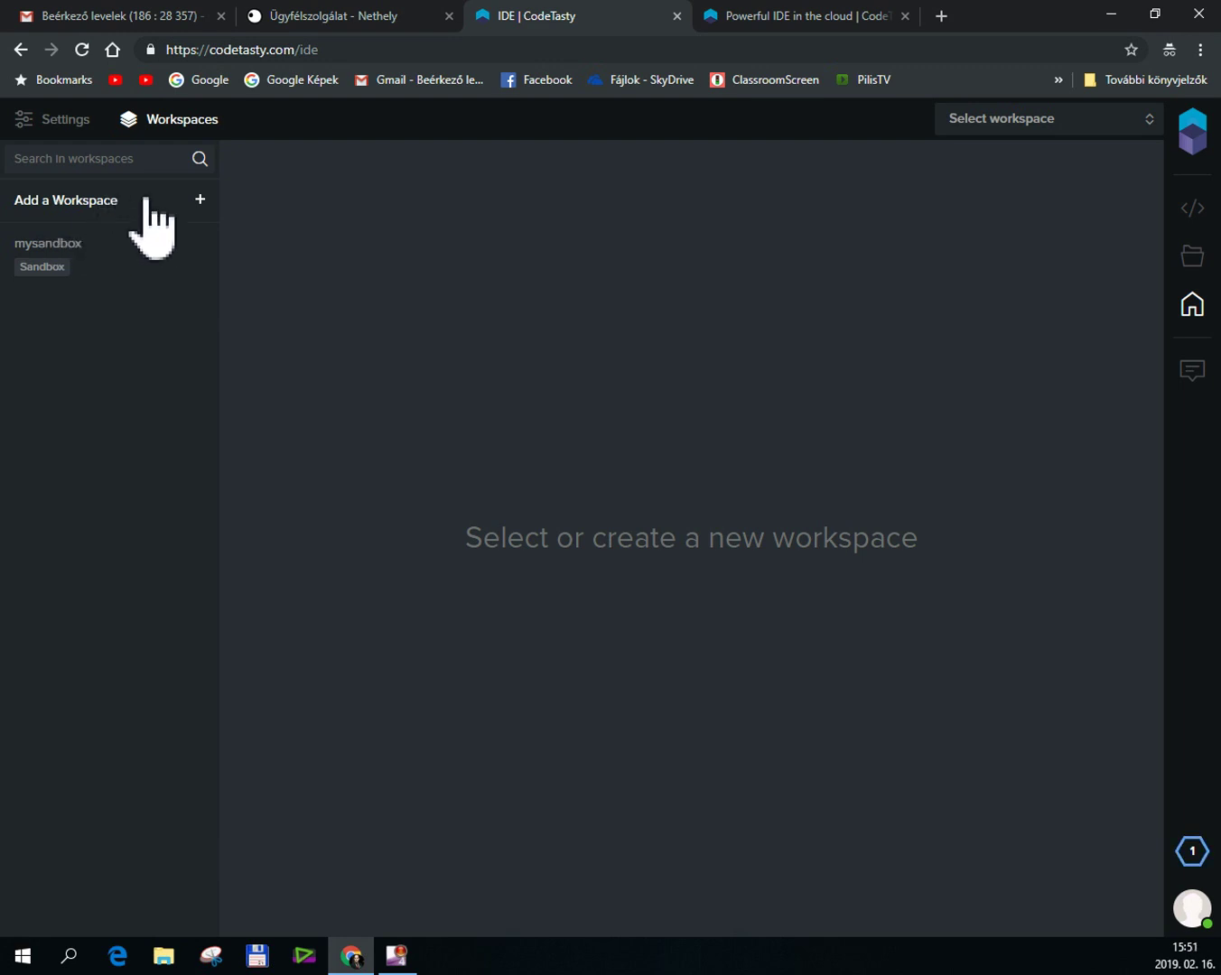
click(148, 207)
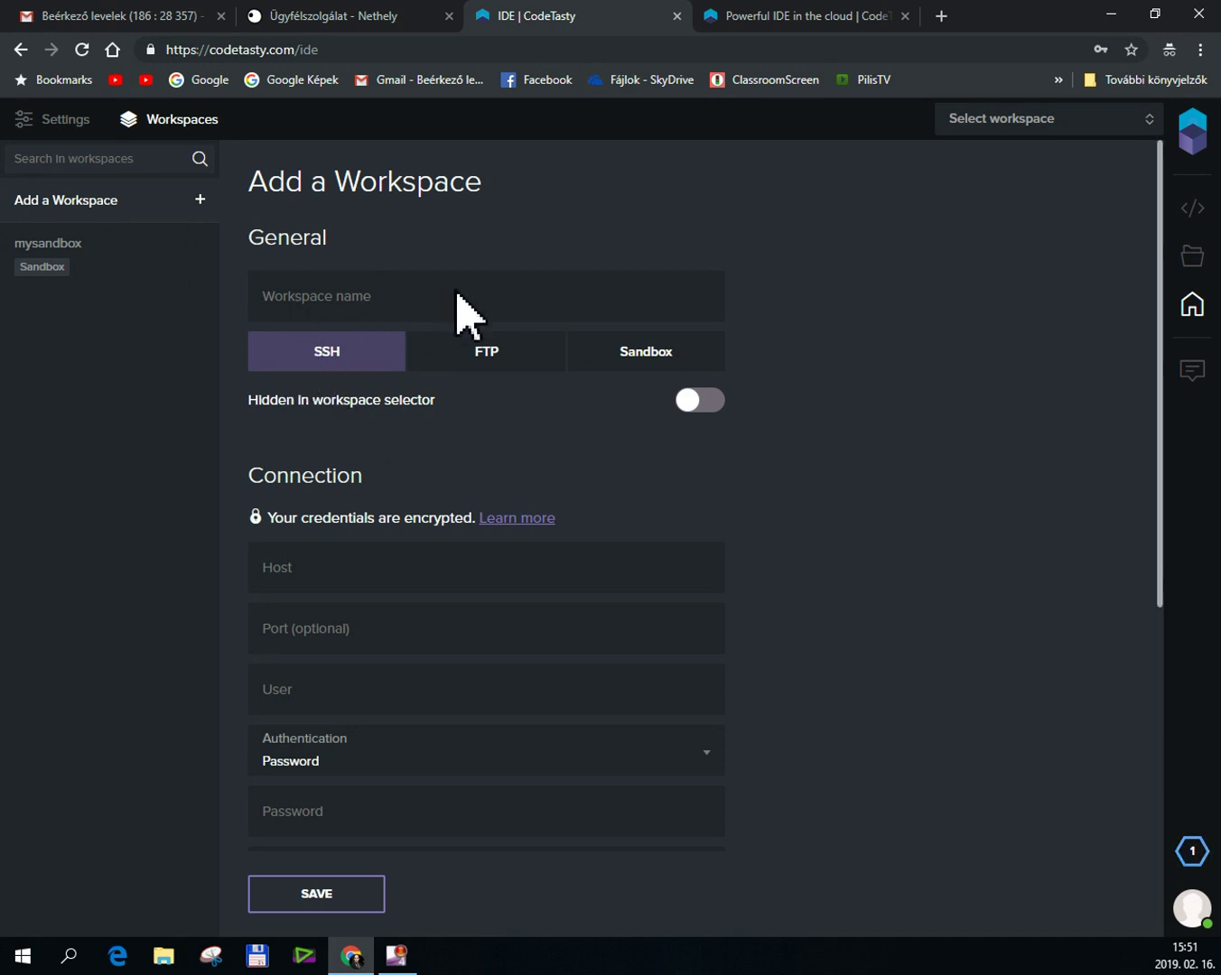
mouse_move(1192, 850)
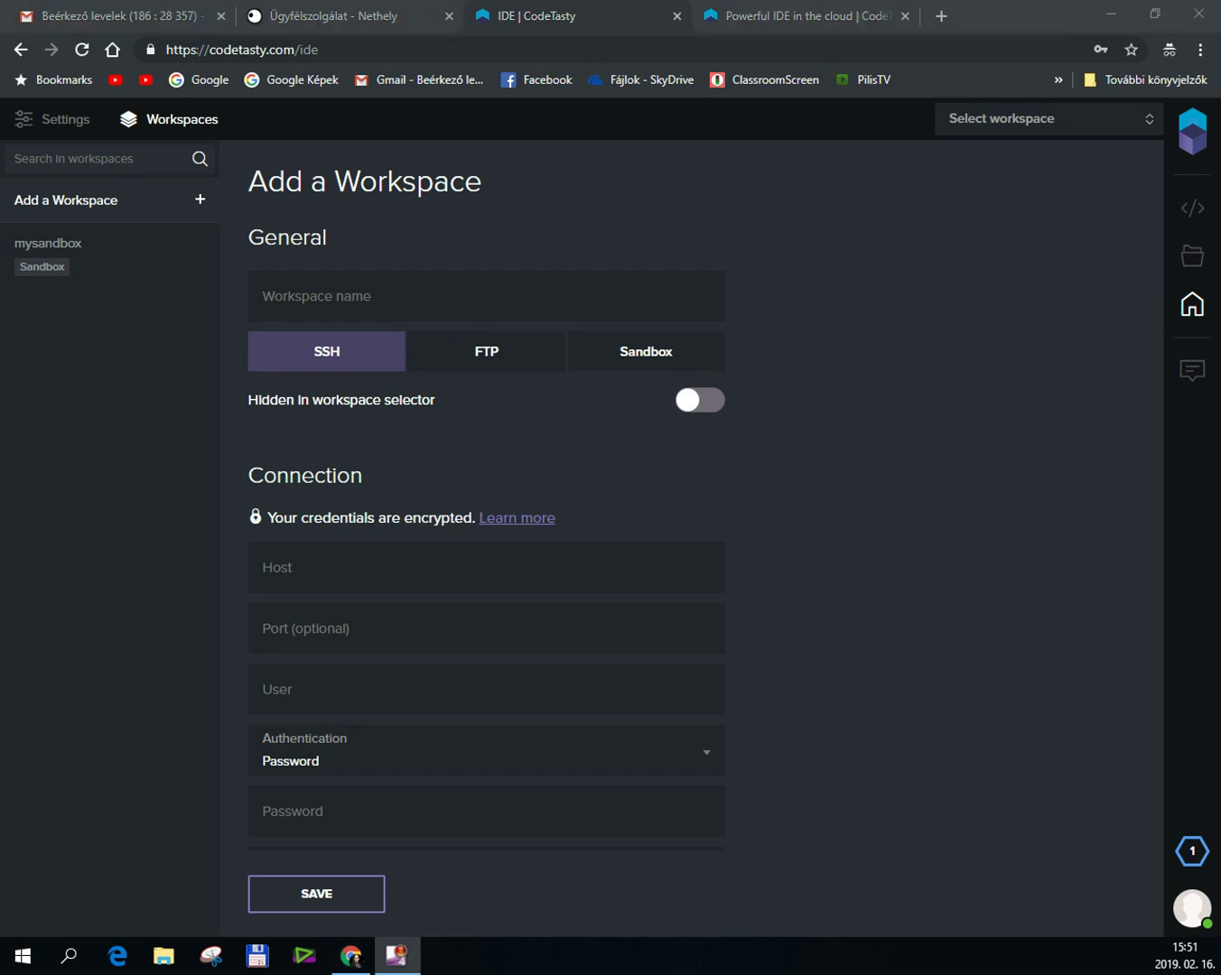
click(312, 297)
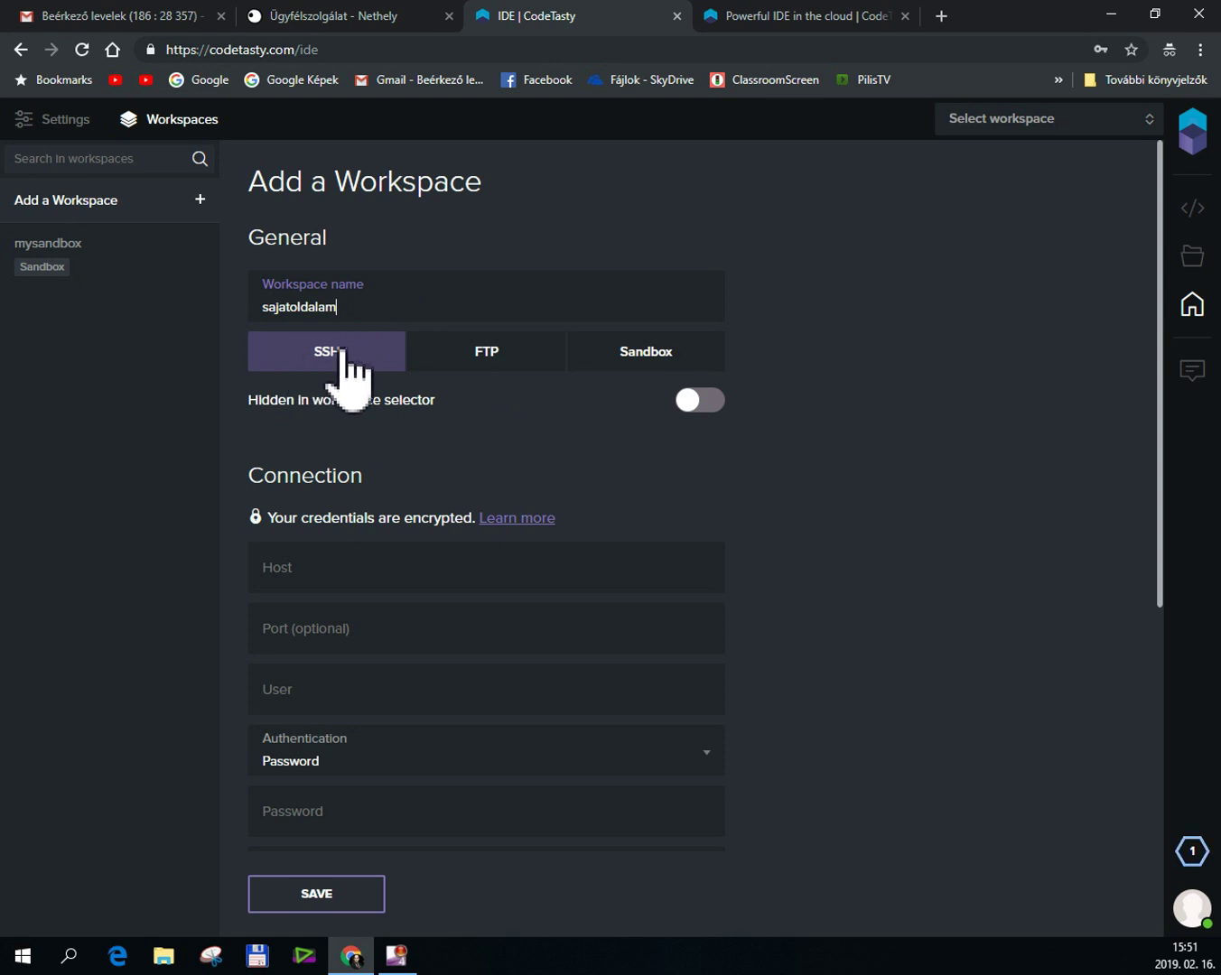
click(502, 360)
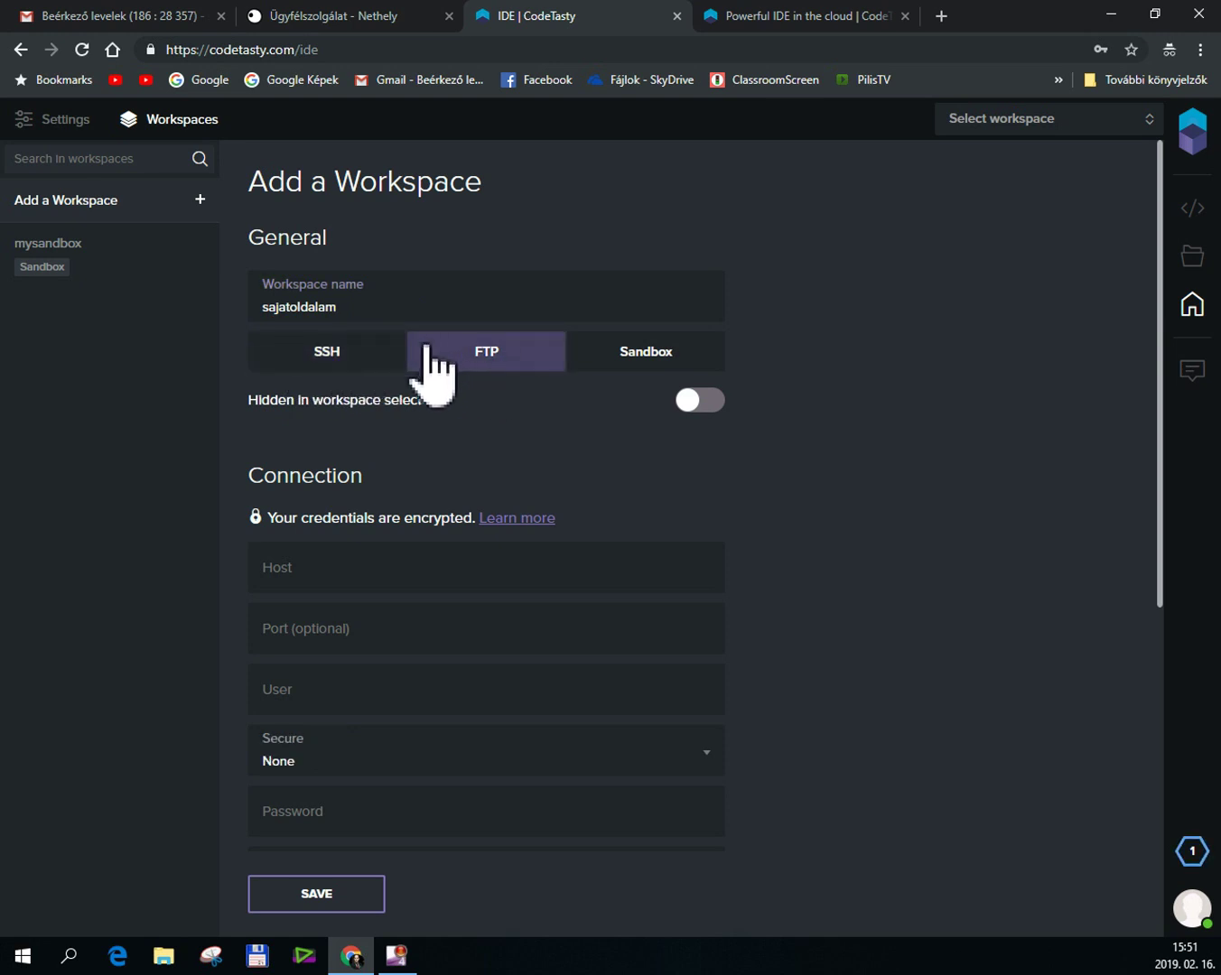
click(305, 576)
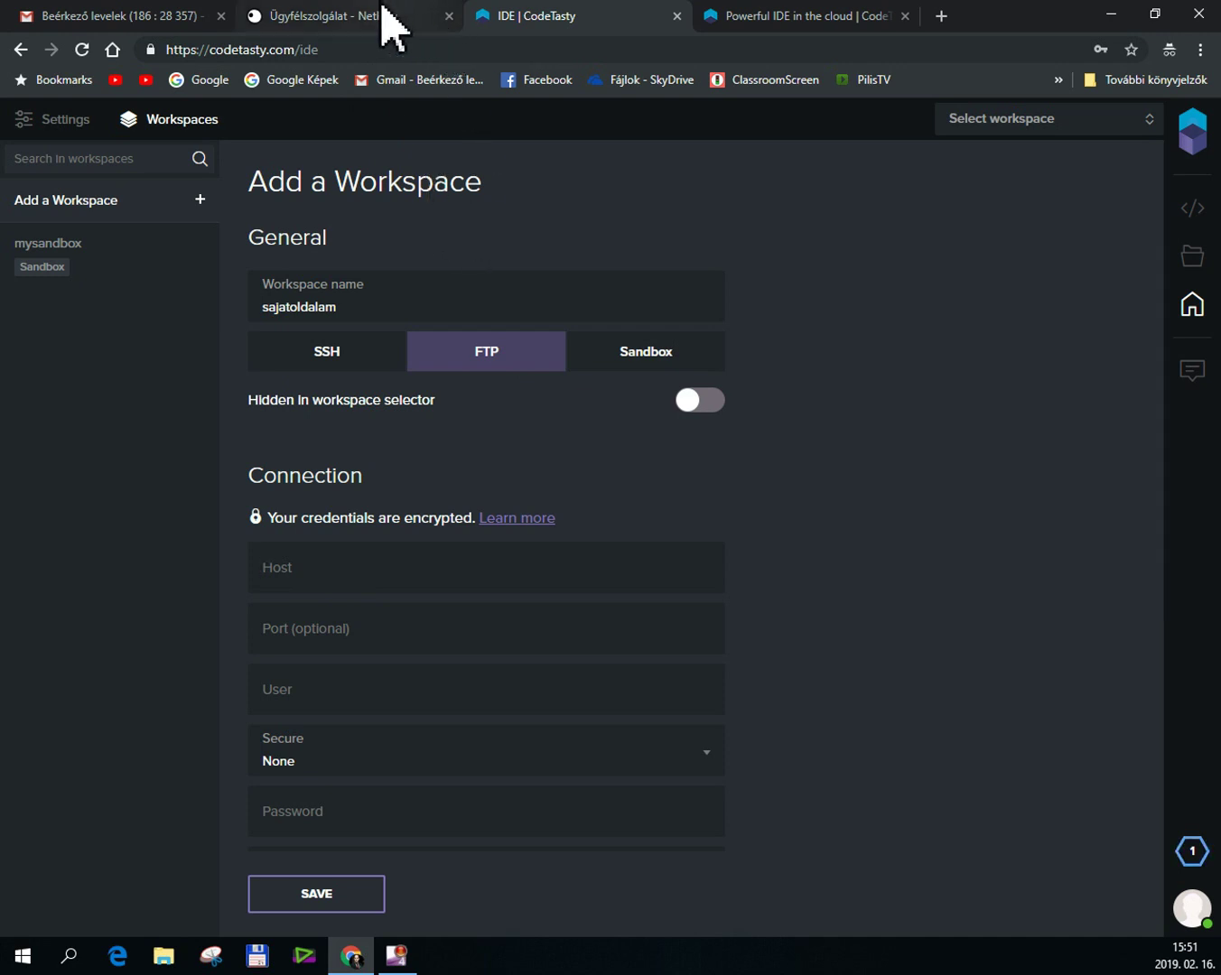
click(321, 20)
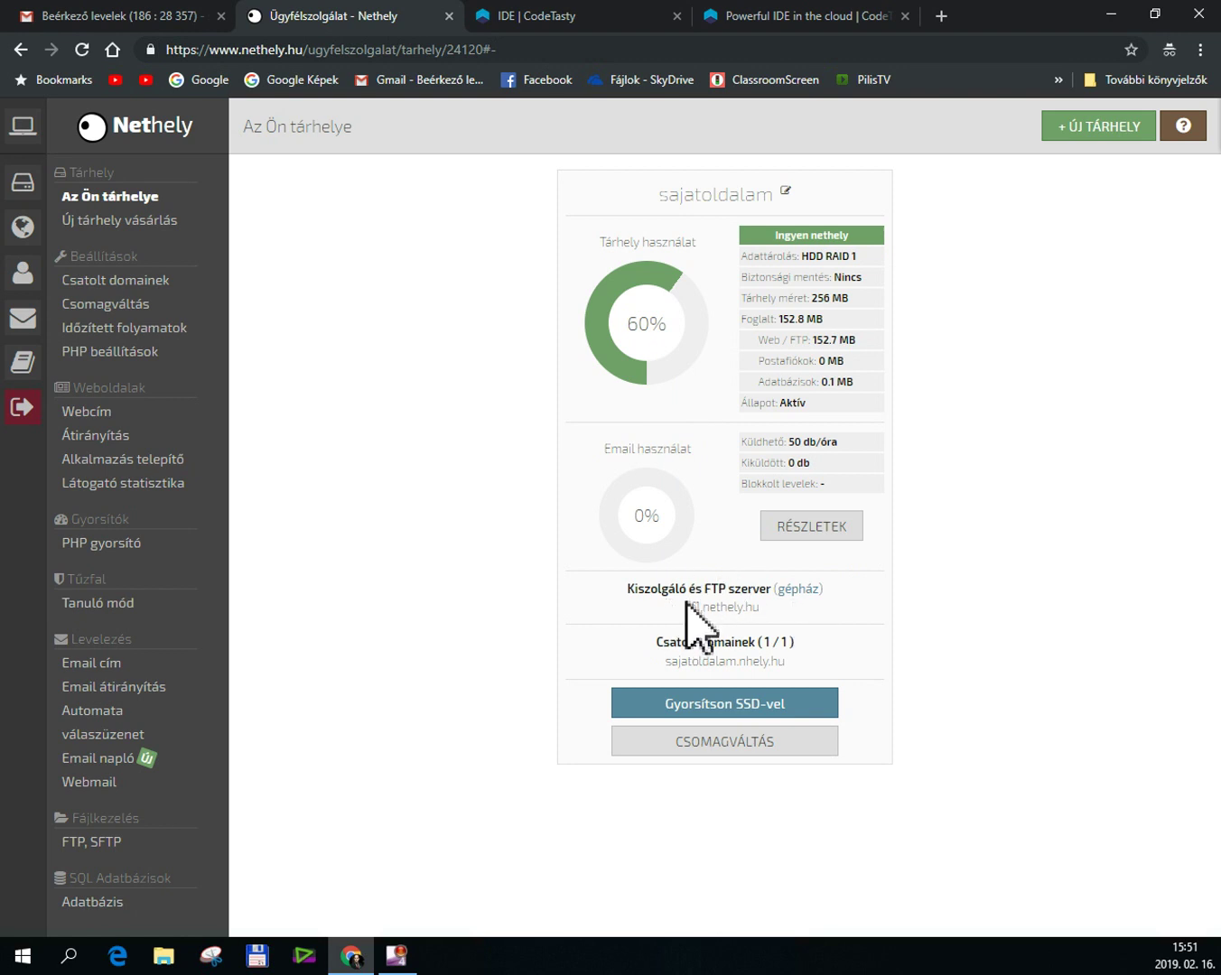
Copy the FTP server address f1.nethely.hu and return to the workspace's Host field.
drag(708, 611, 768, 627)
key(ctrl+c)
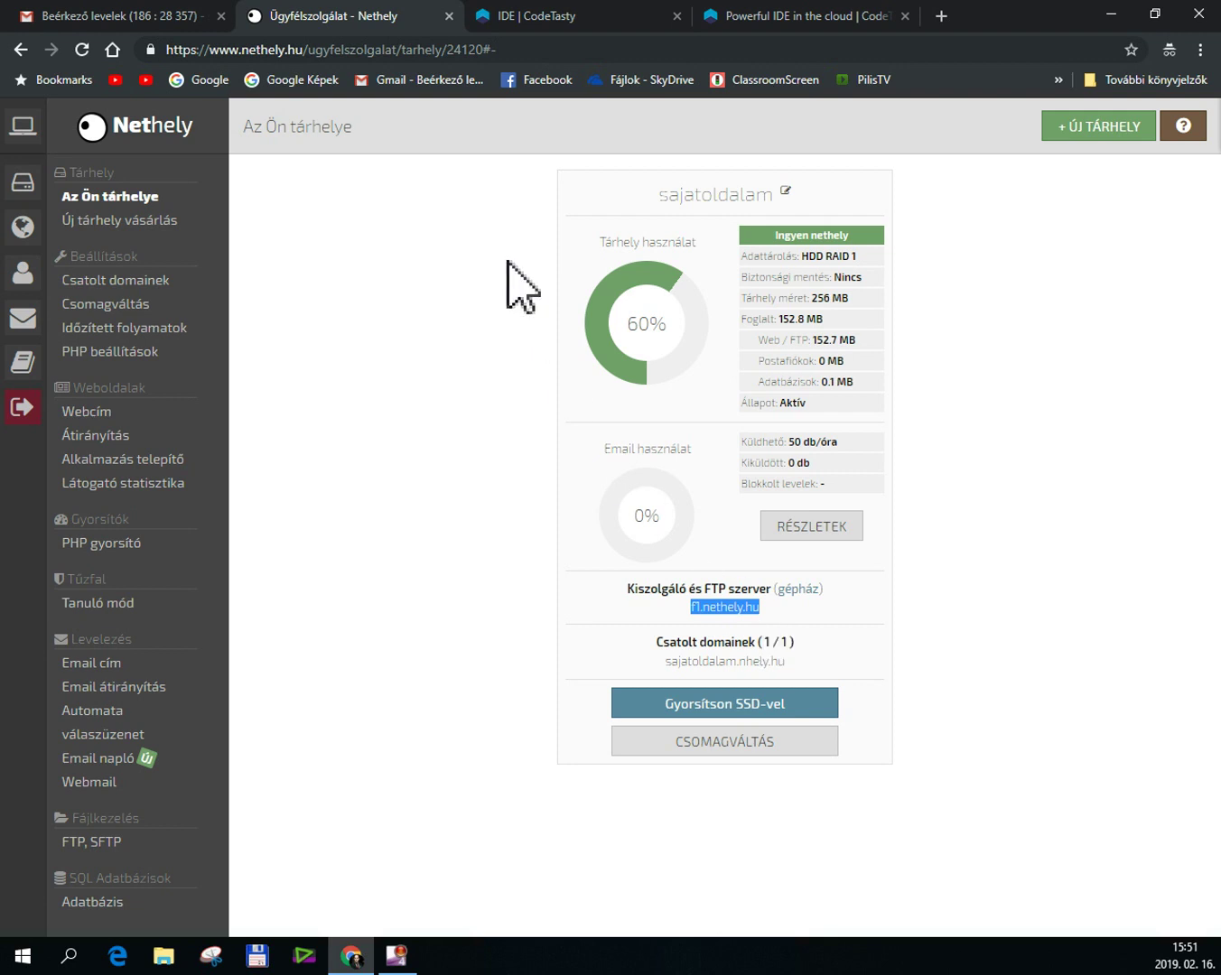
click(540, 14)
click(293, 579)
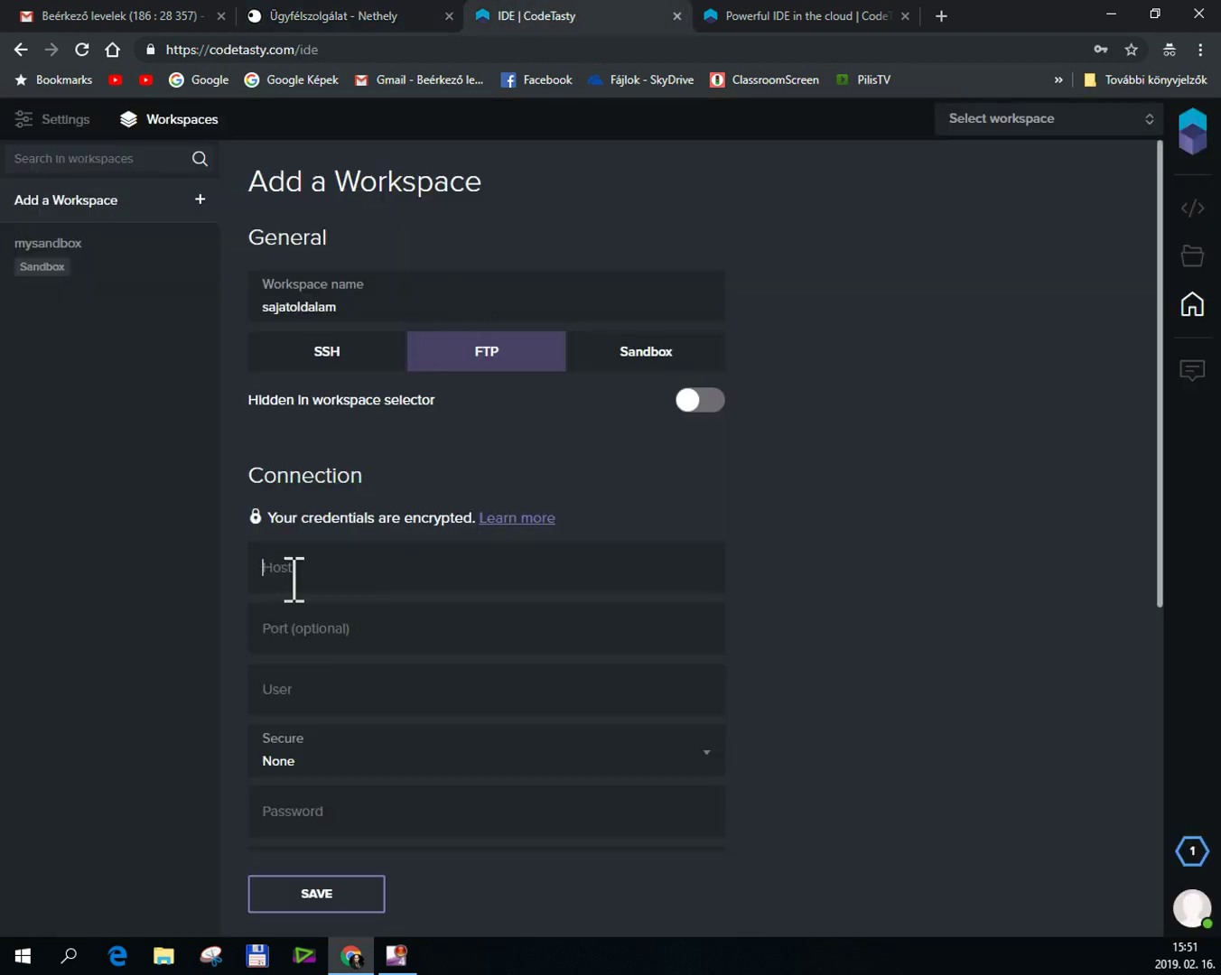
Paste f1.nethely.hu as the workspace host.
key(ctrl+v)
click(297, 697)
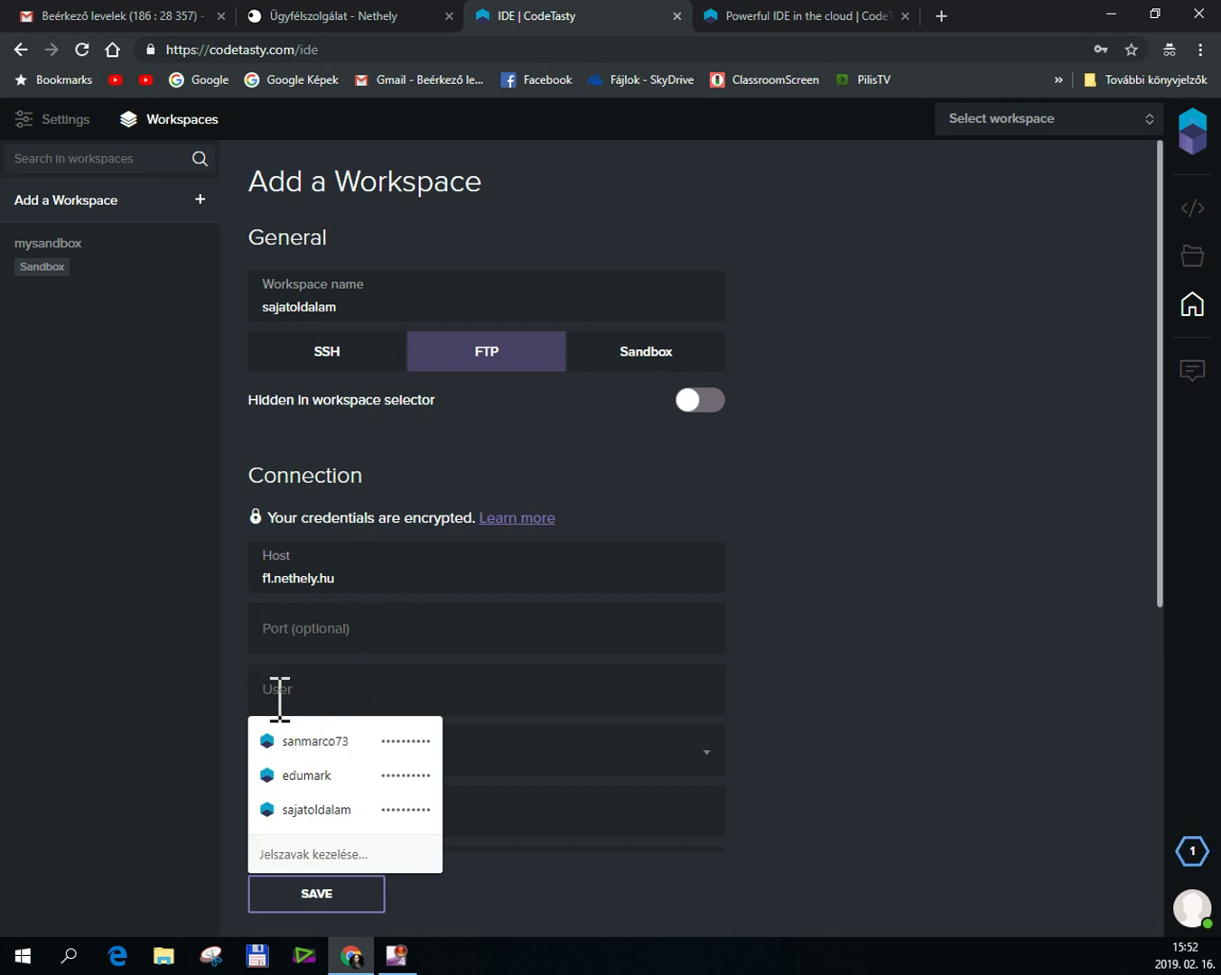
Copy the FTP user name from Nethely's FTP, SFTP list and return to CodeTasty.
click(379, 26)
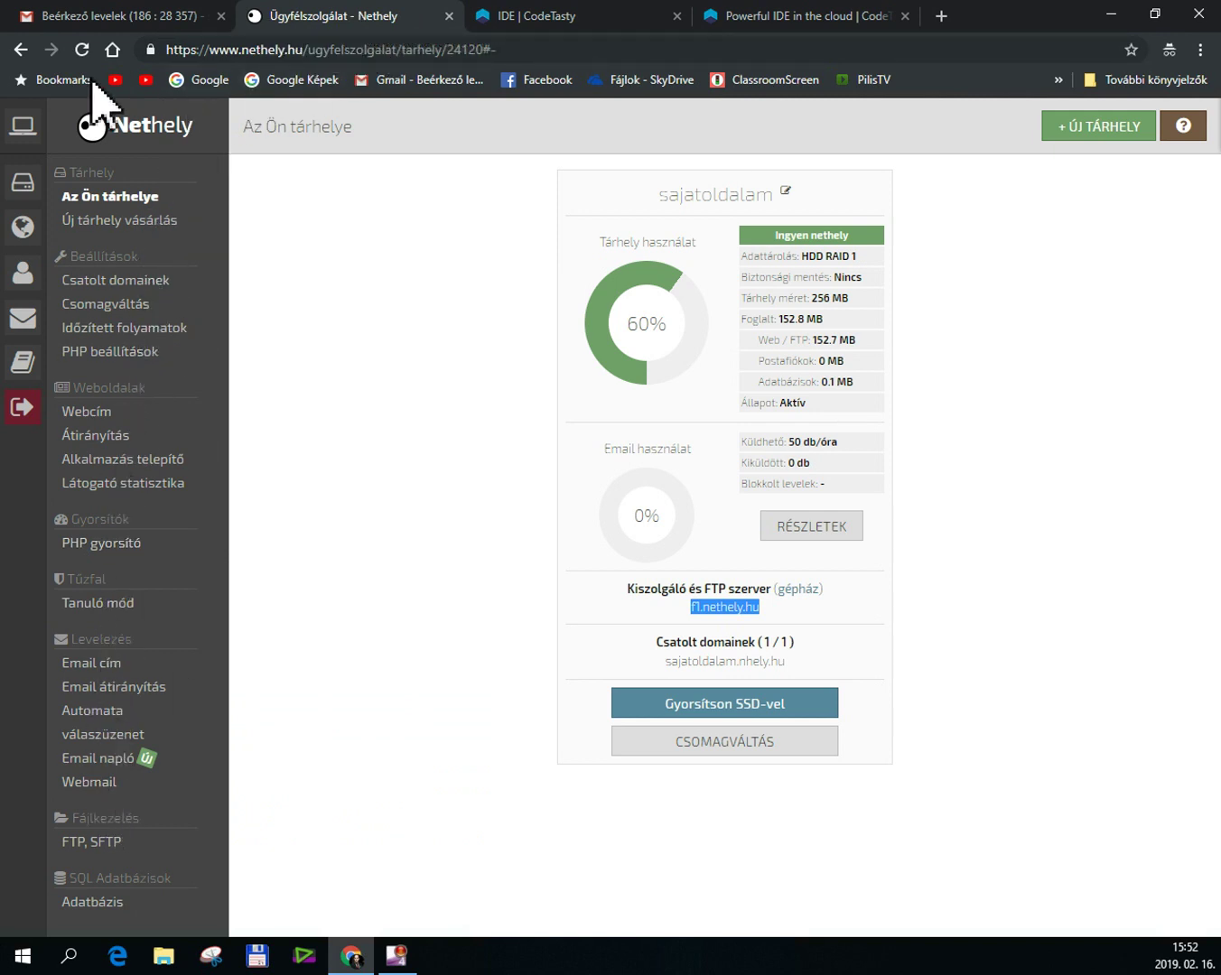
click(108, 849)
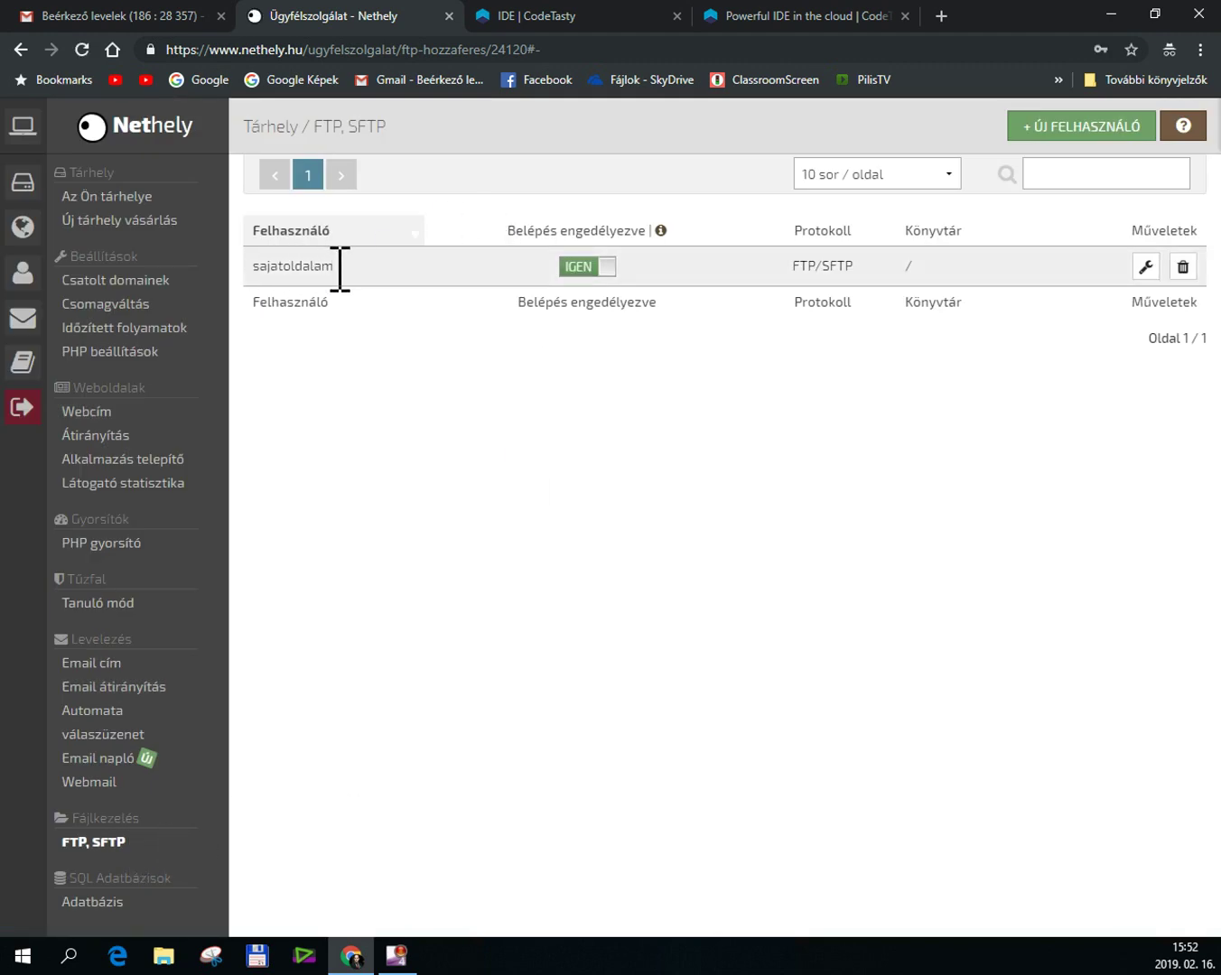
drag(339, 266, 250, 270)
key(ctrl+c)
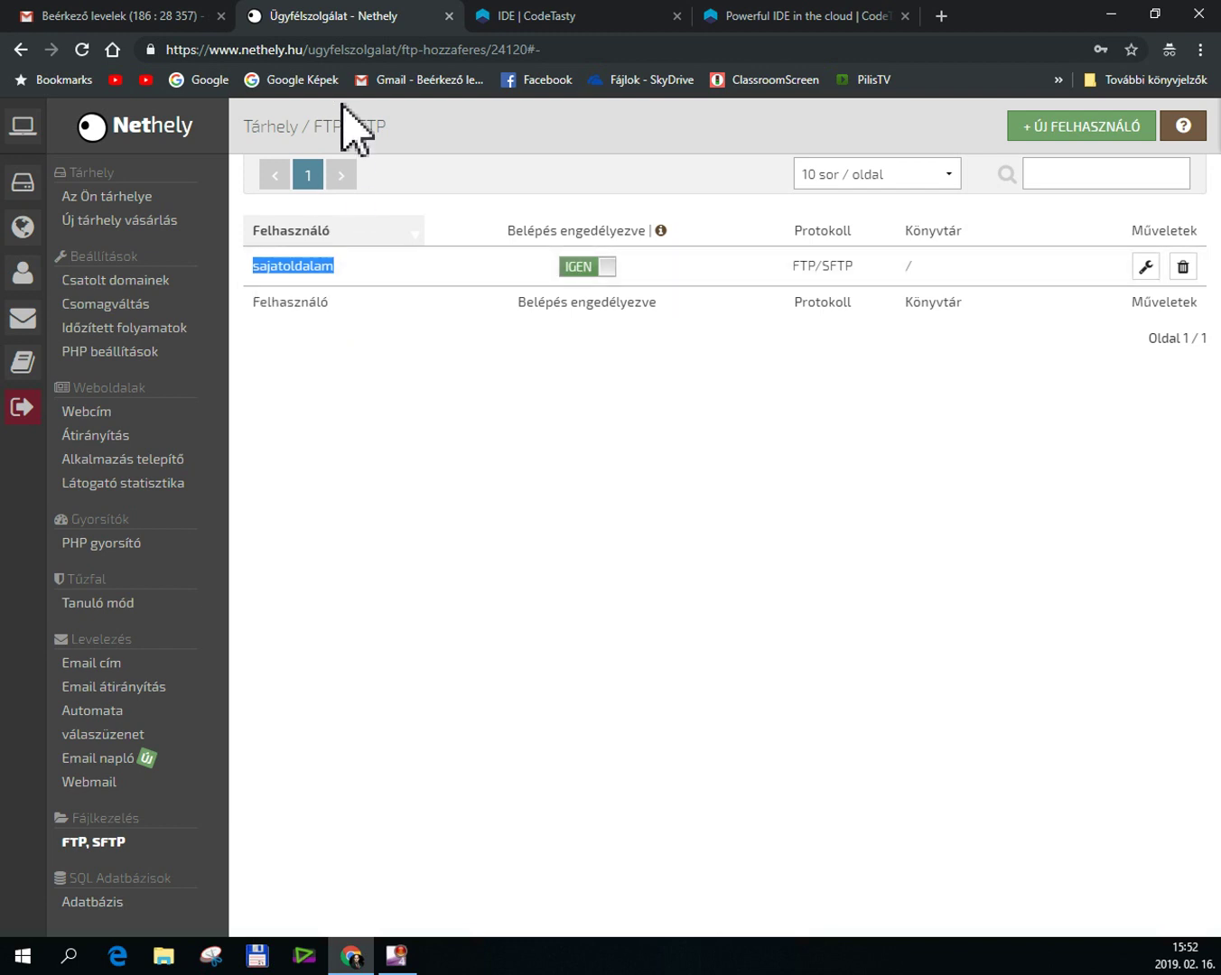
click(555, 29)
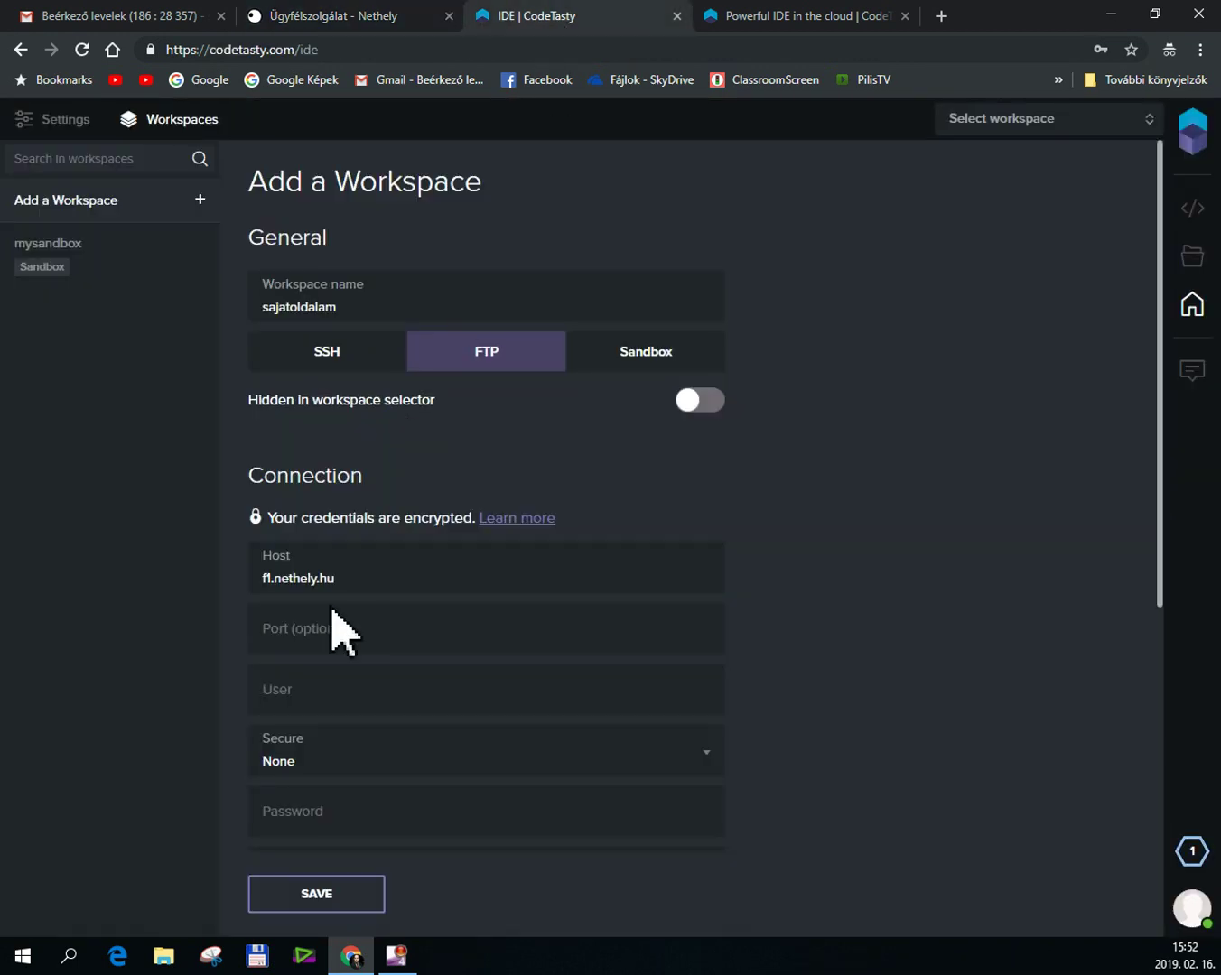
Paste the FTP user name into the workspace User field, then go back to Nethely.
click(281, 695)
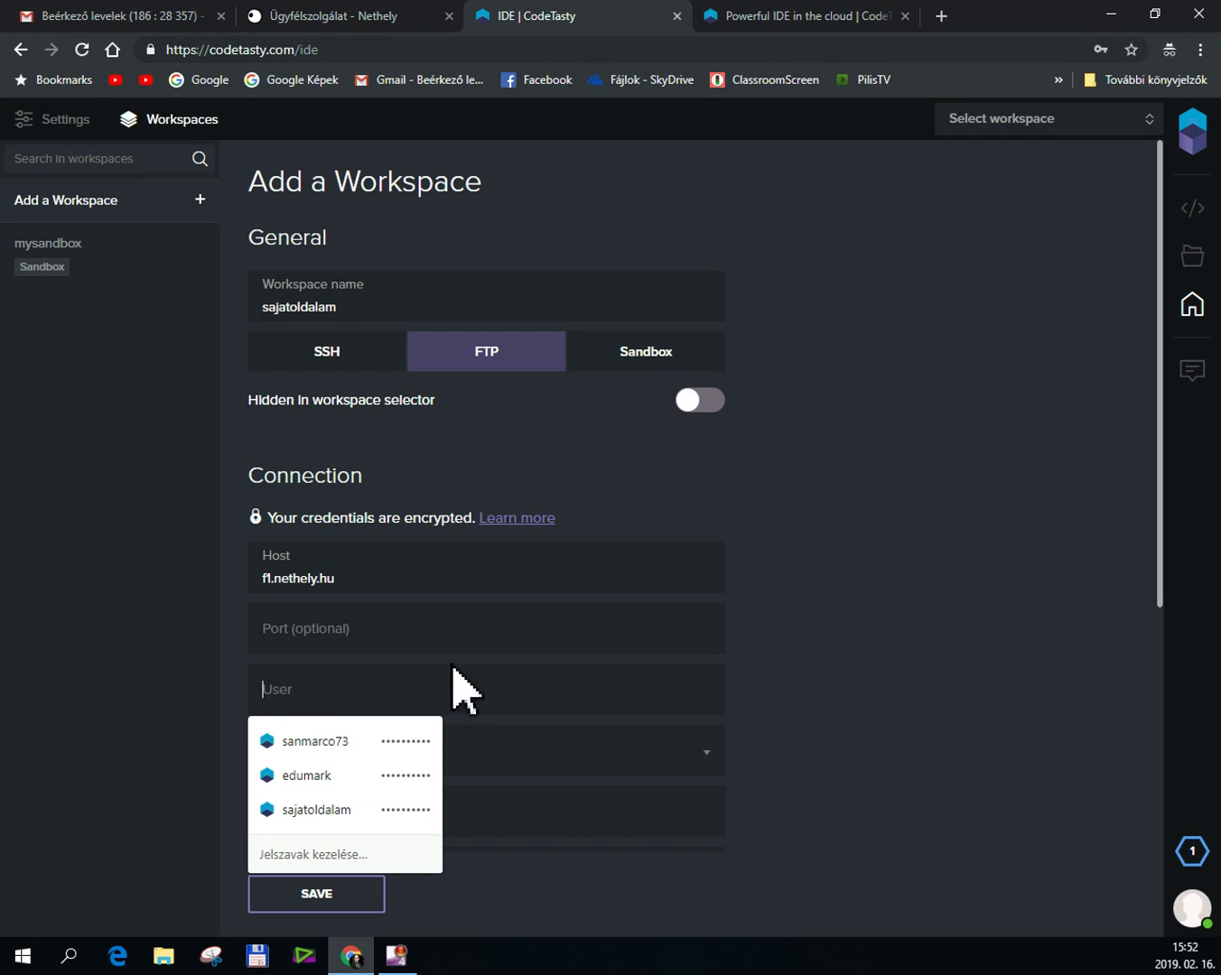
key(ctrl+v)
click(519, 811)
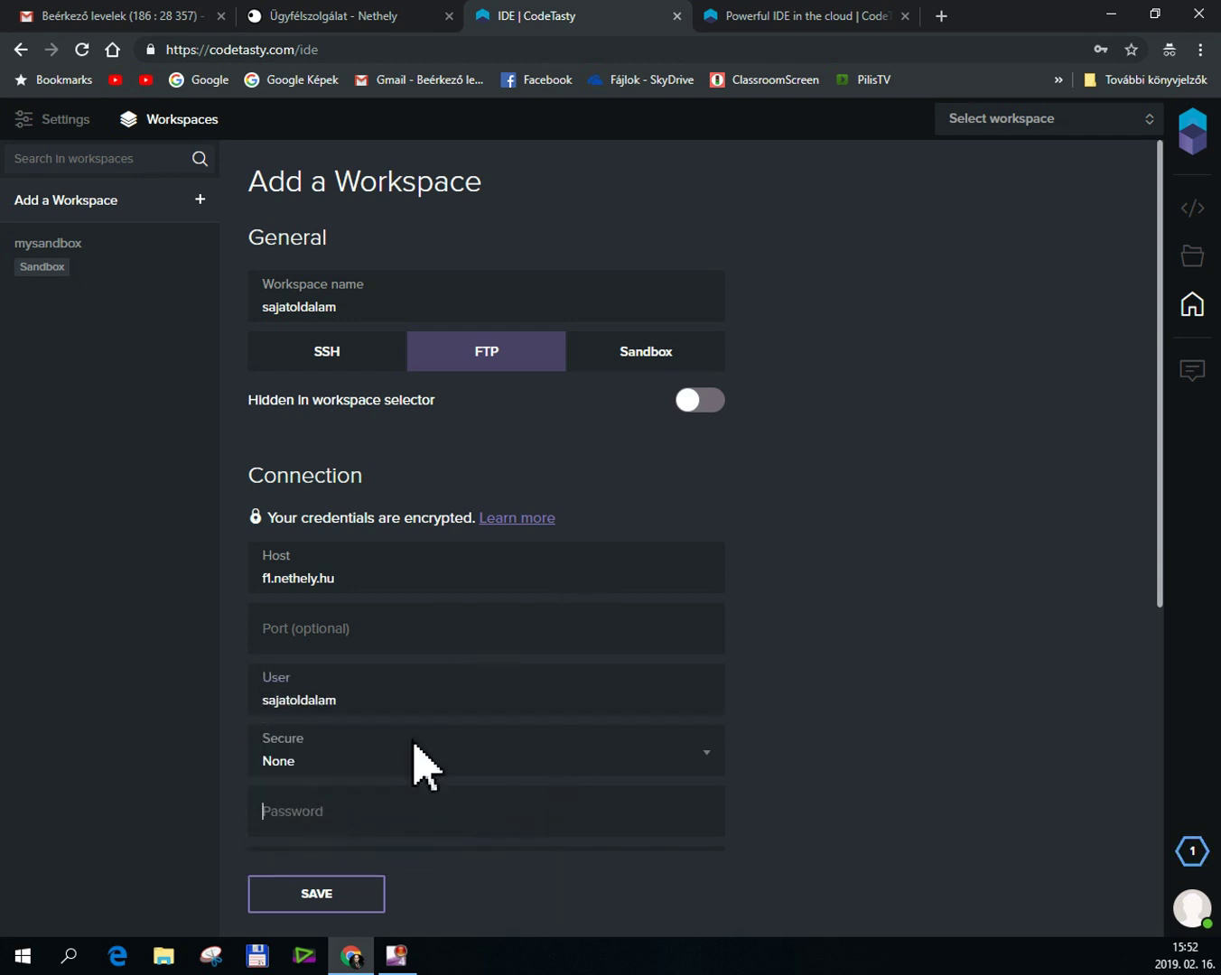
click(371, 18)
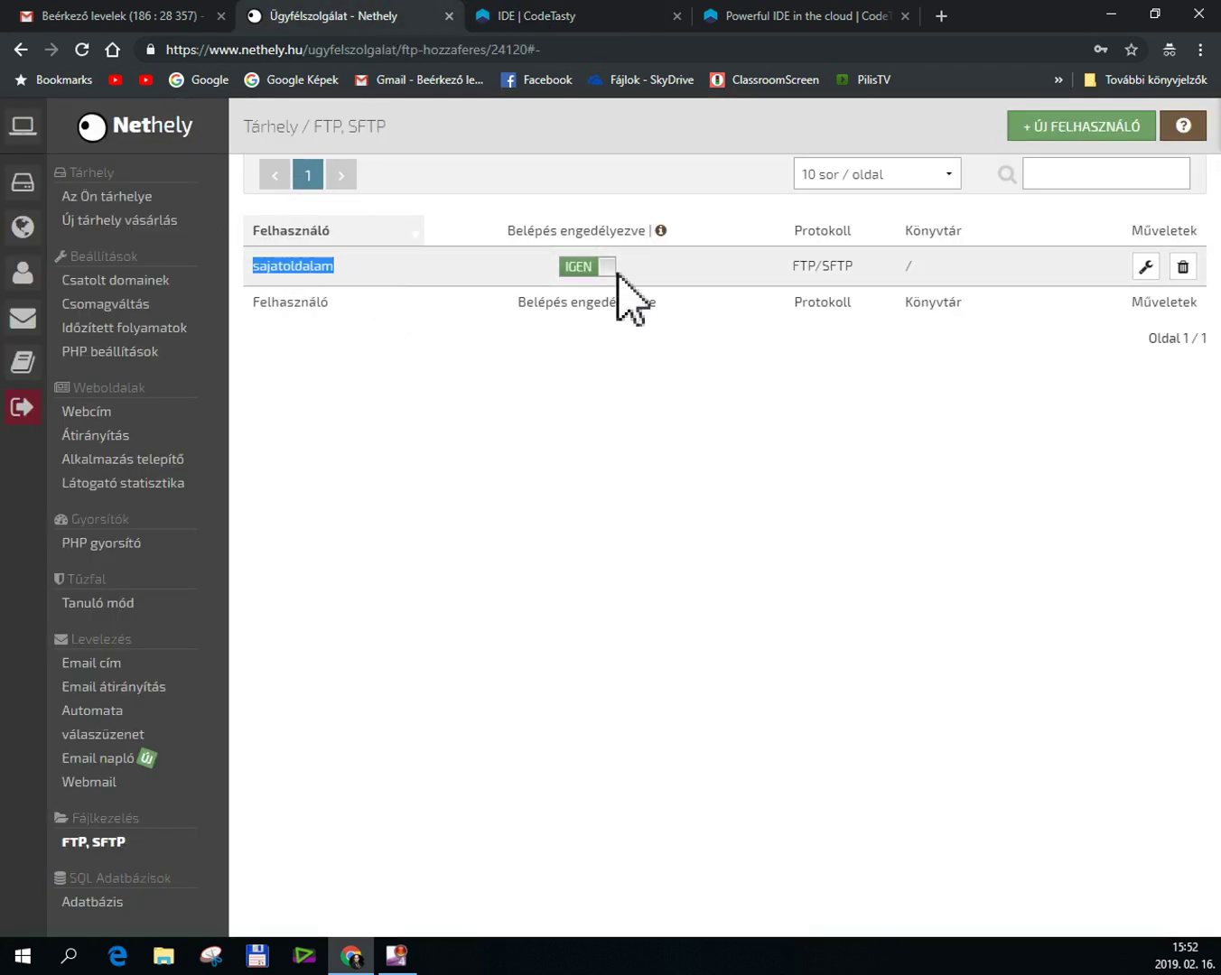
Open the sajatoldalam FTP account's edit page to check its password, then return to CodeTasty.
click(1144, 268)
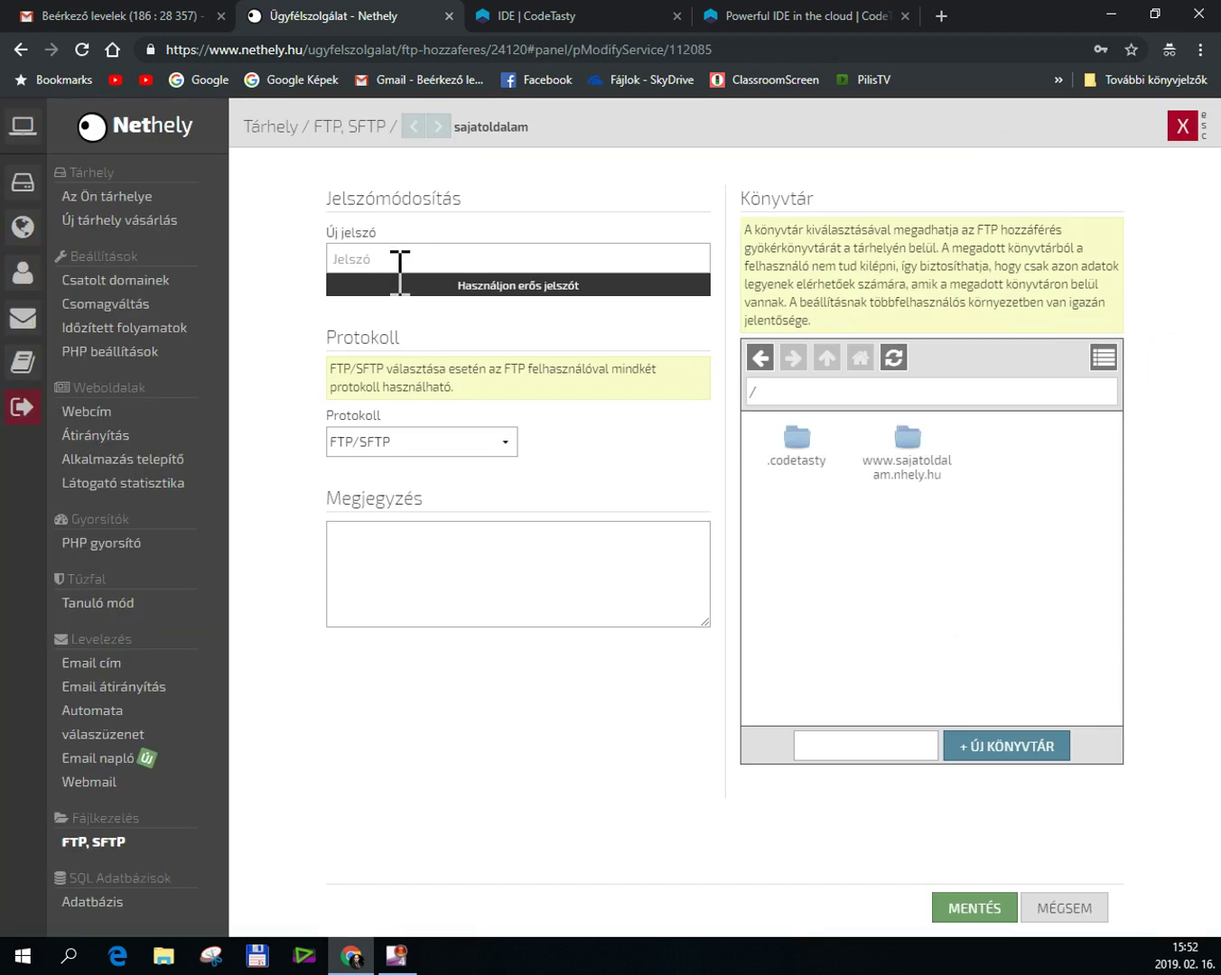
mouse_move(381, 279)
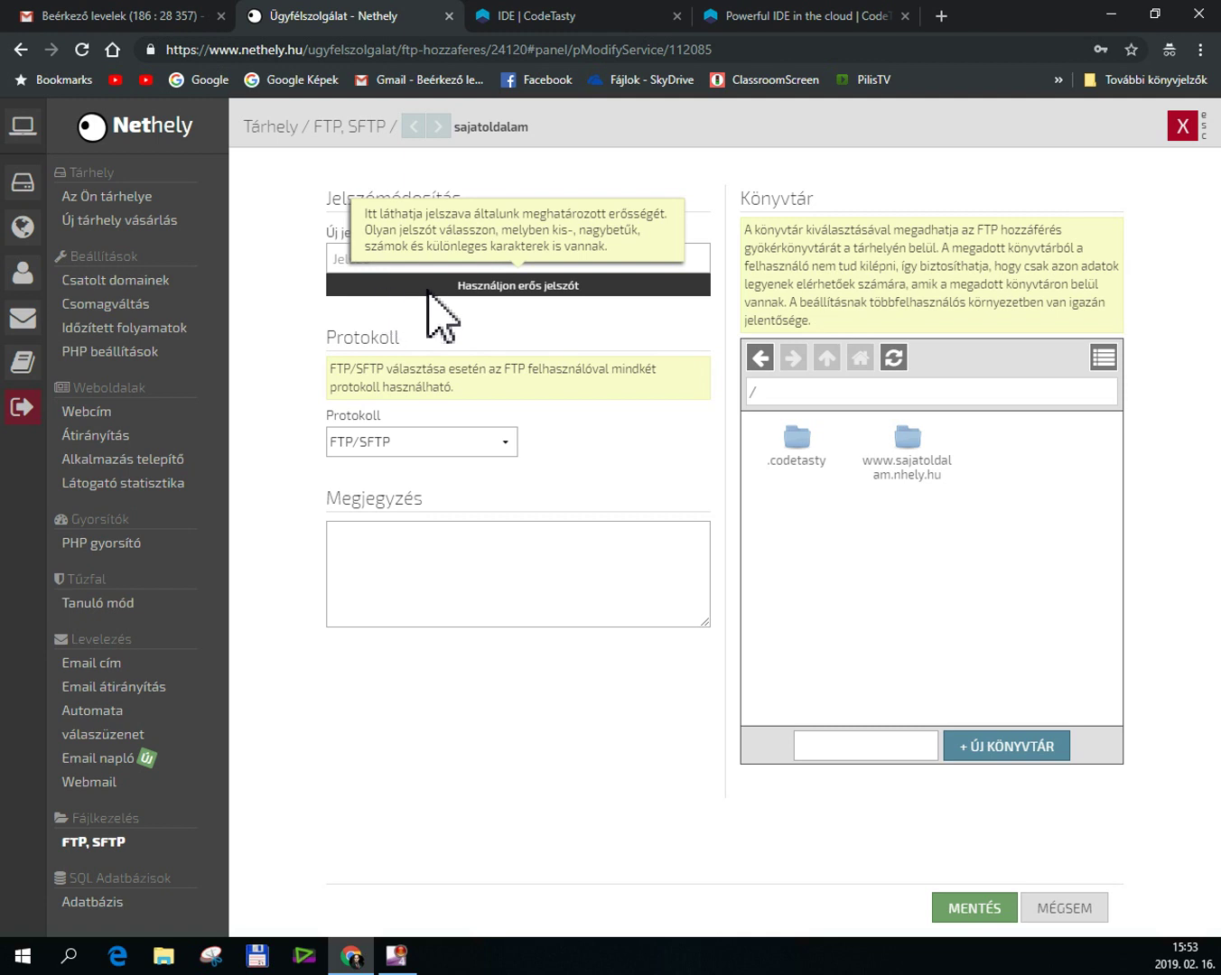
click(353, 259)
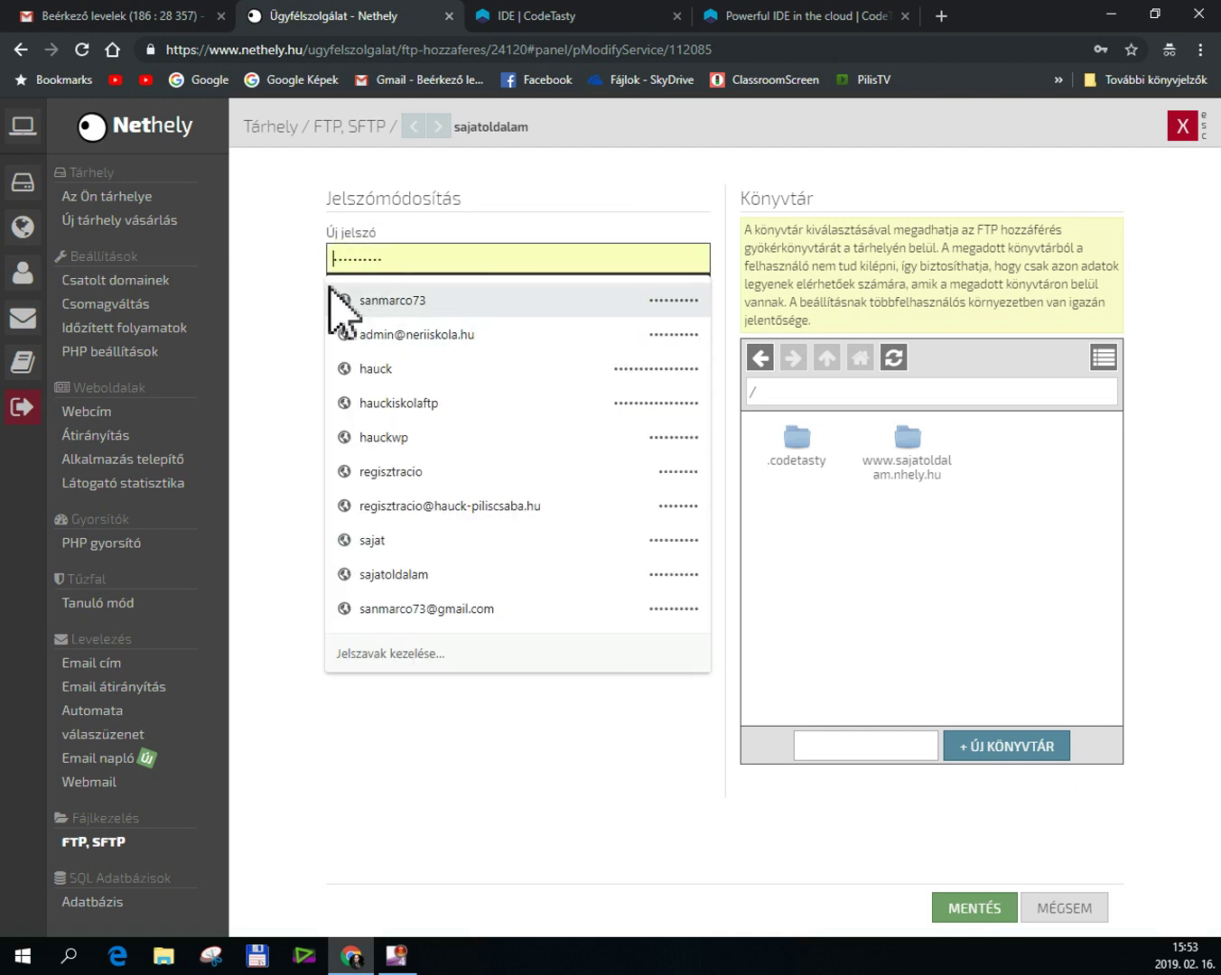
click(545, 886)
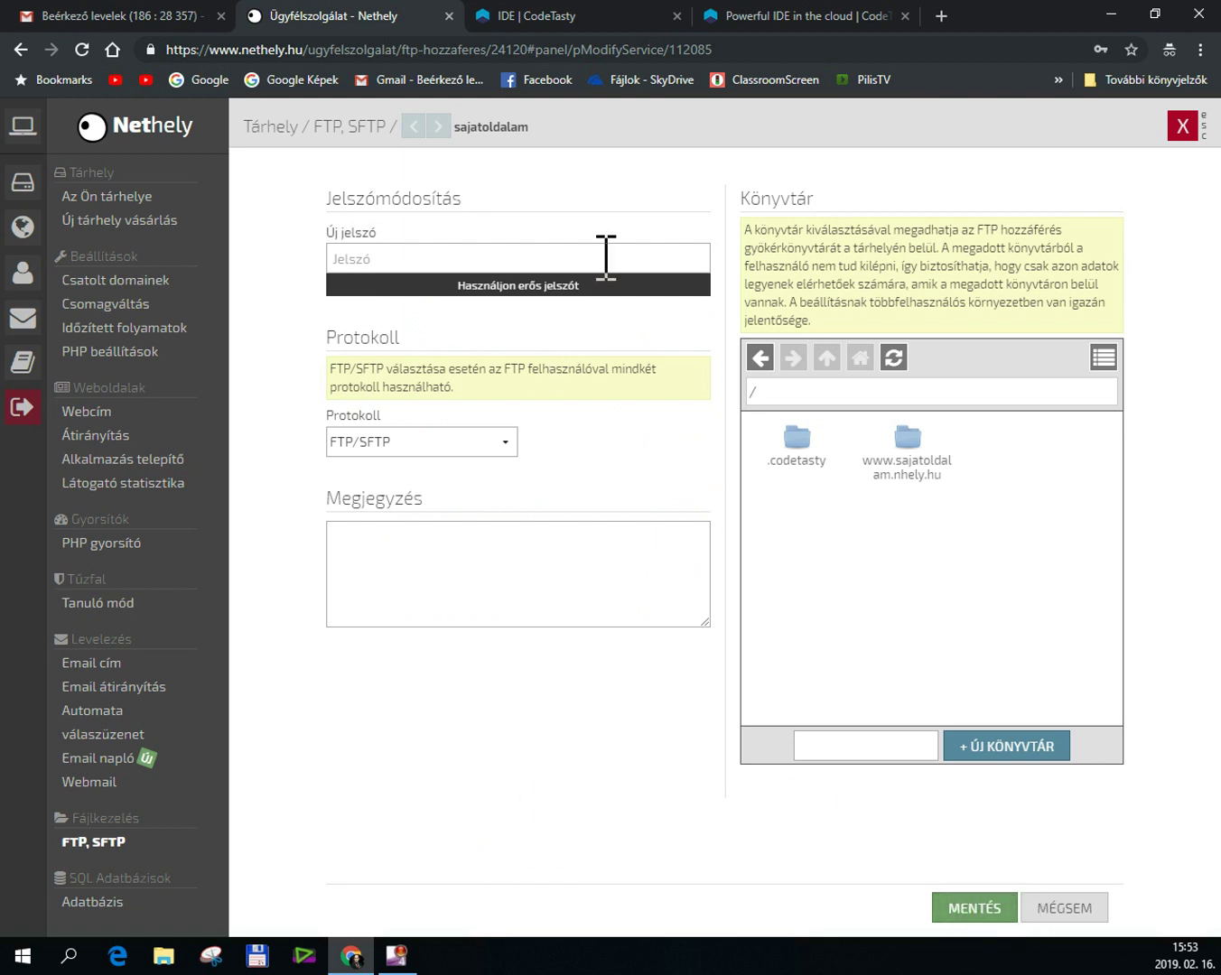
click(587, 22)
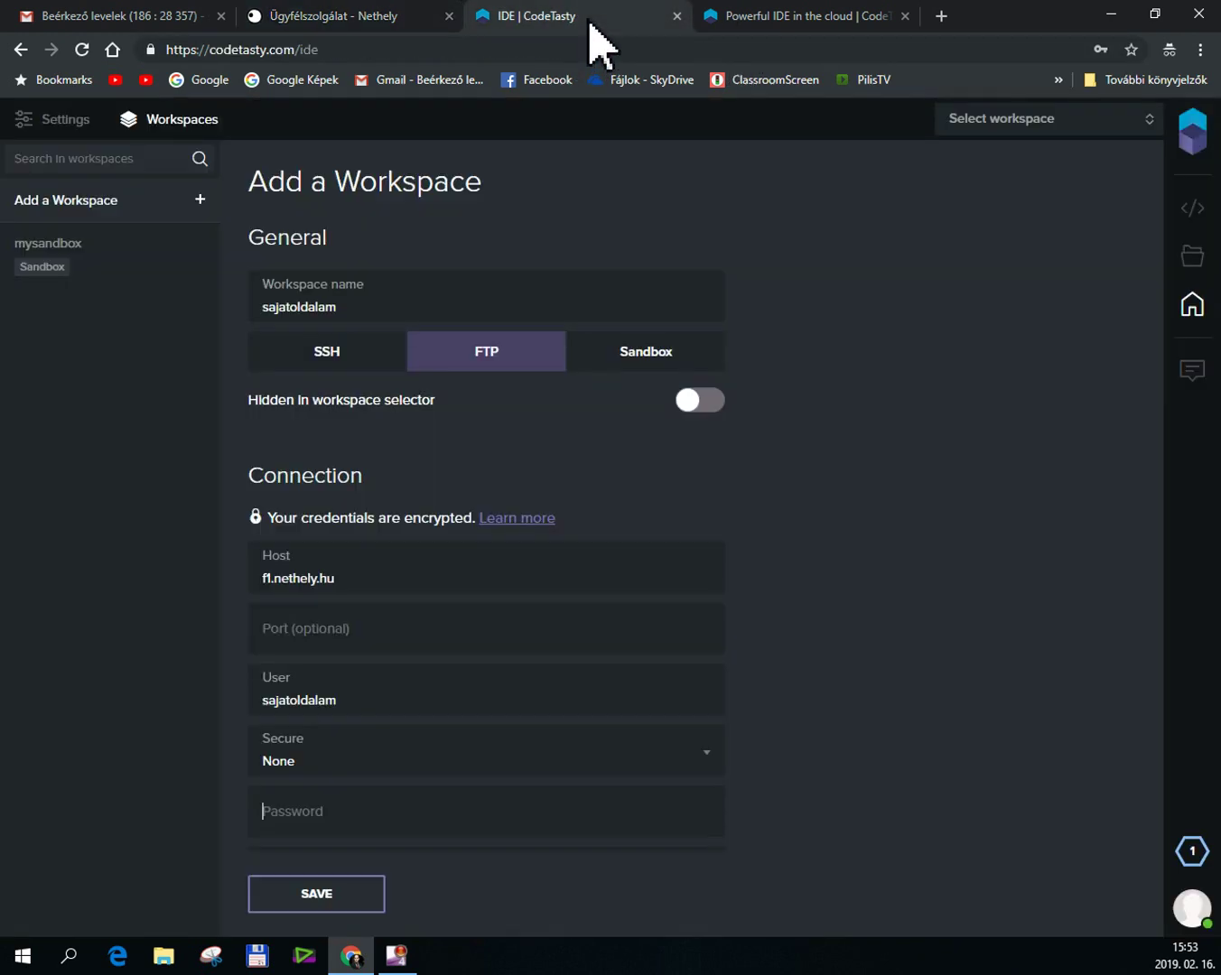
Fill in the FTP password for the sajatoldalam workspace and dismiss the saved-password suggestions.
click(308, 817)
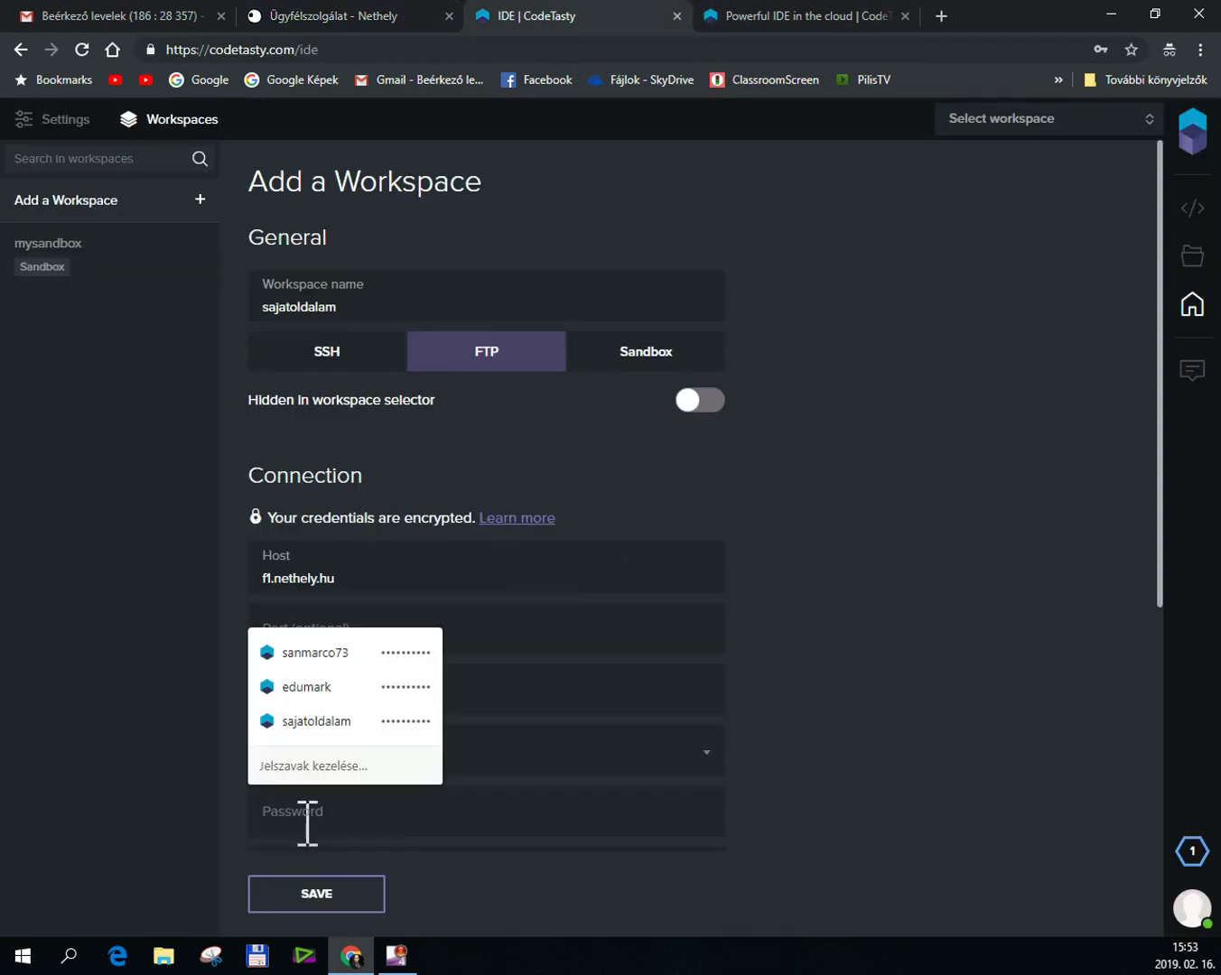
text(••)
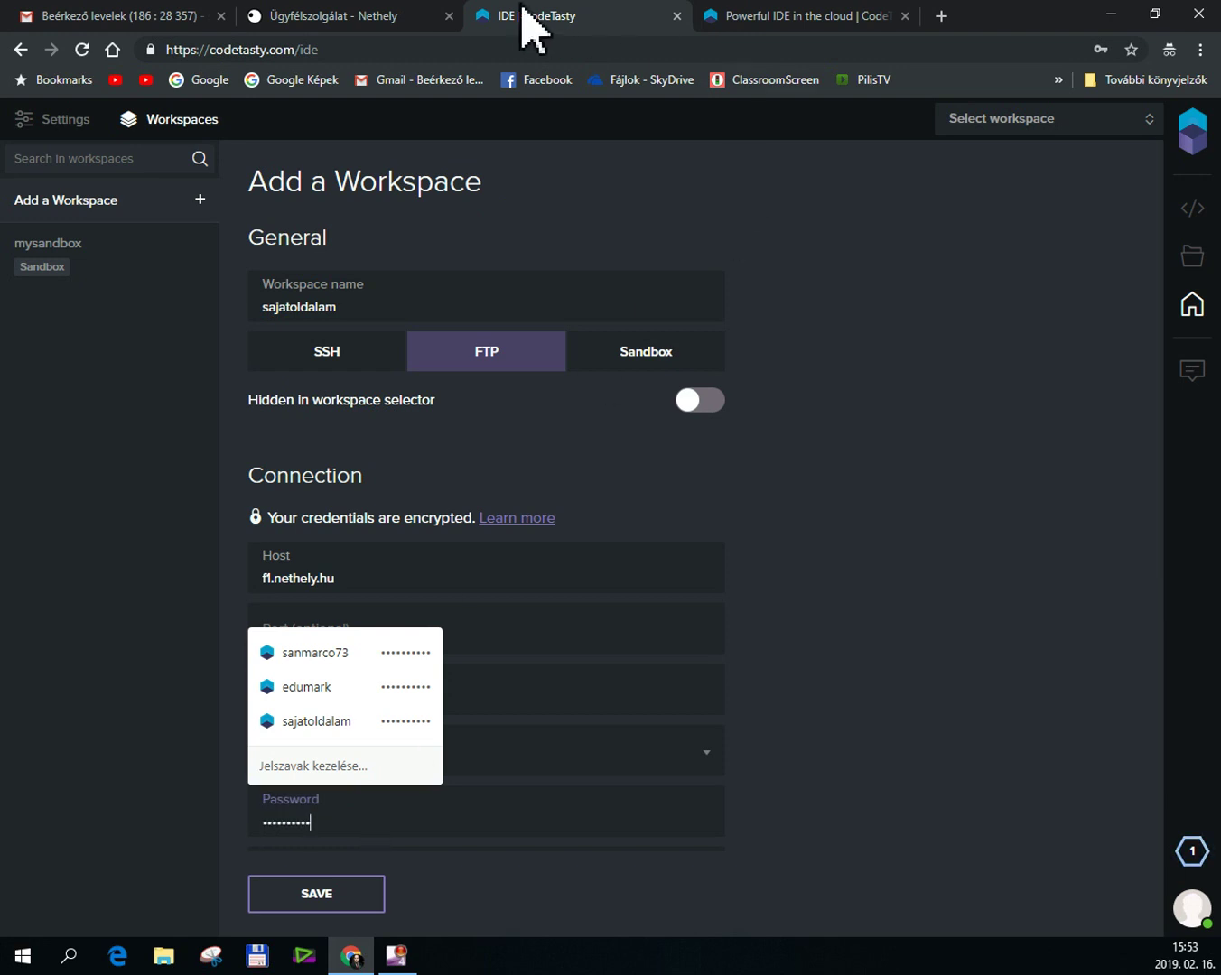
click(864, 496)
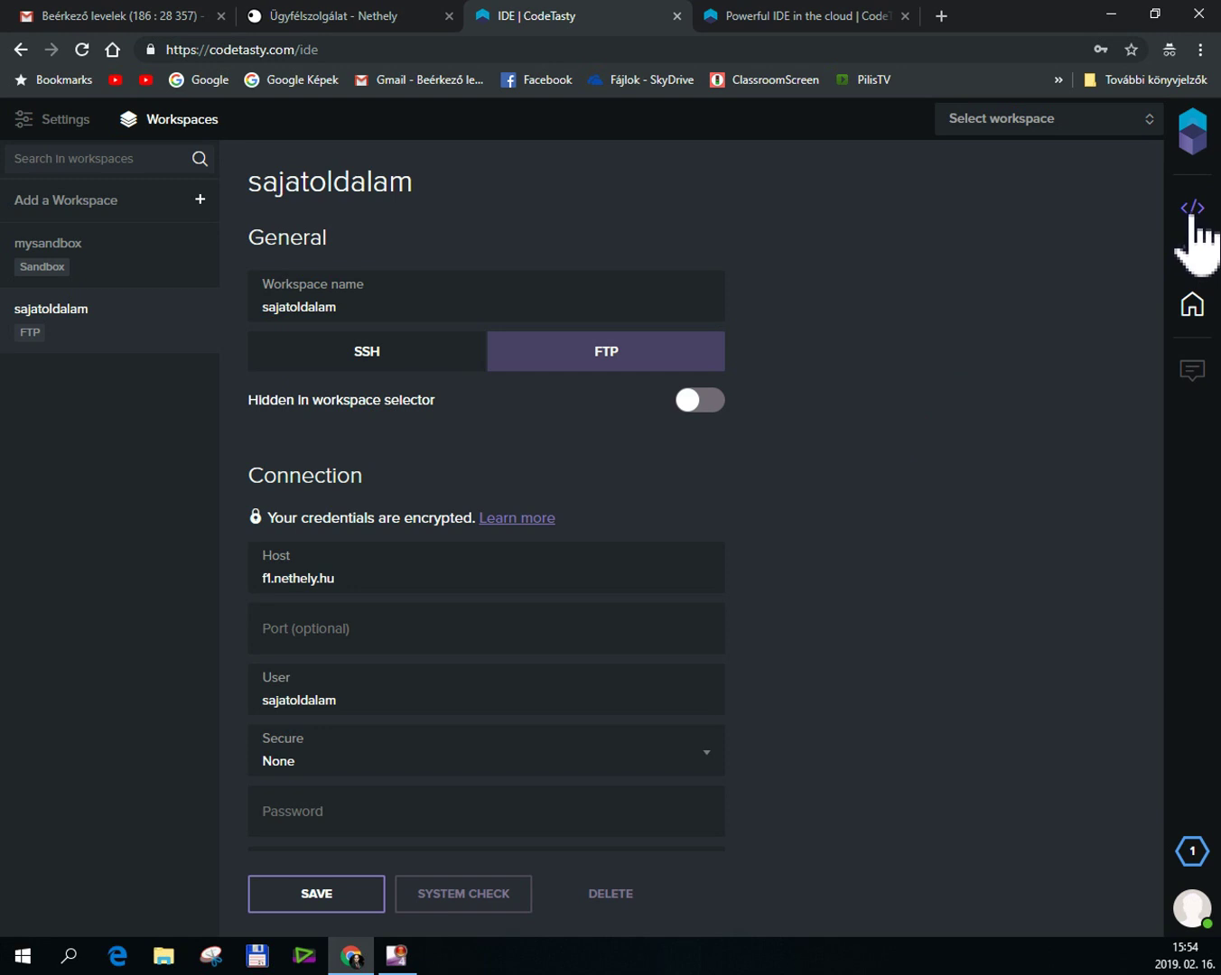
Switch to the code editor, open the workspace list for sajatoldalam, then return to the Nethely tab.
click(1193, 211)
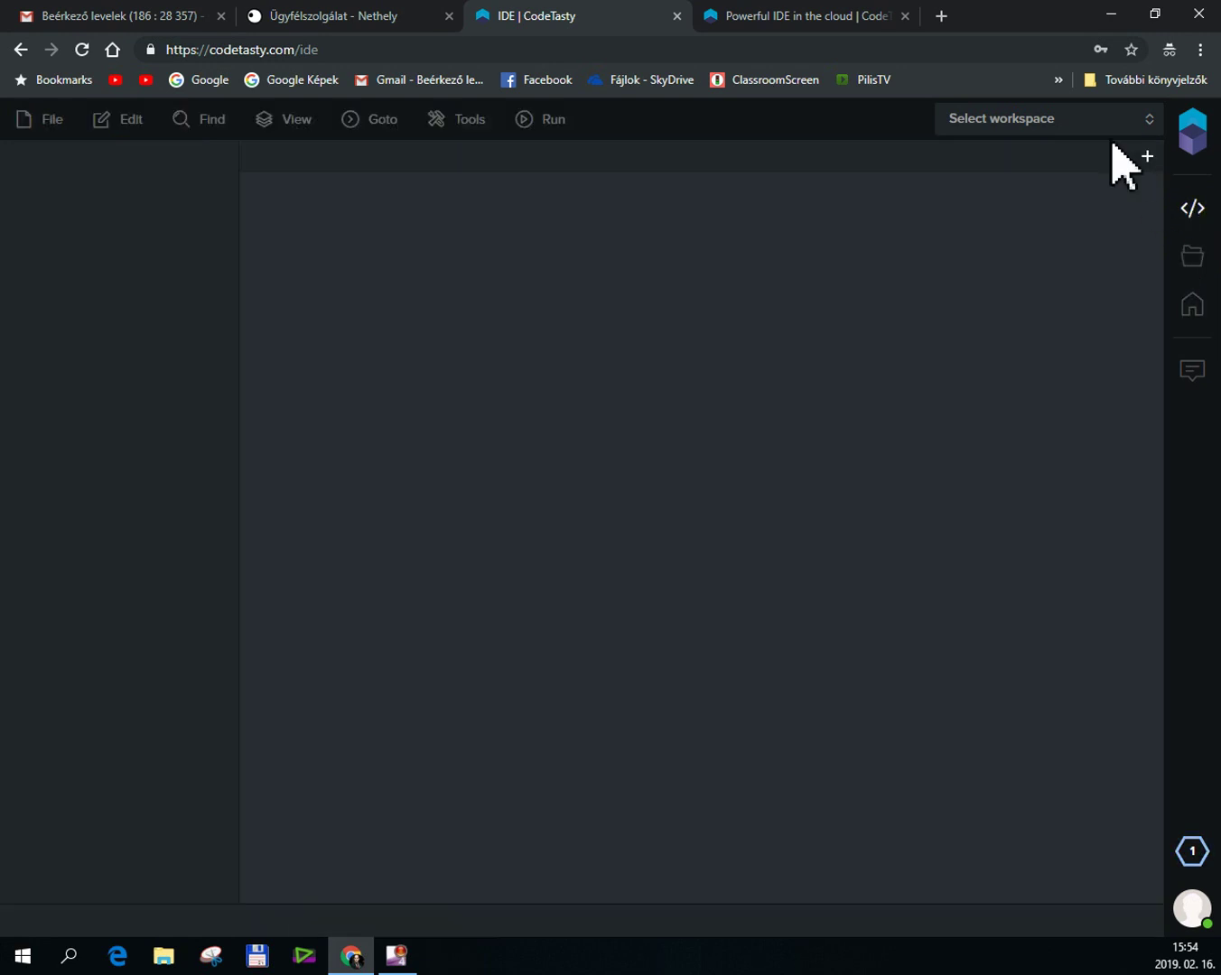
click(1032, 126)
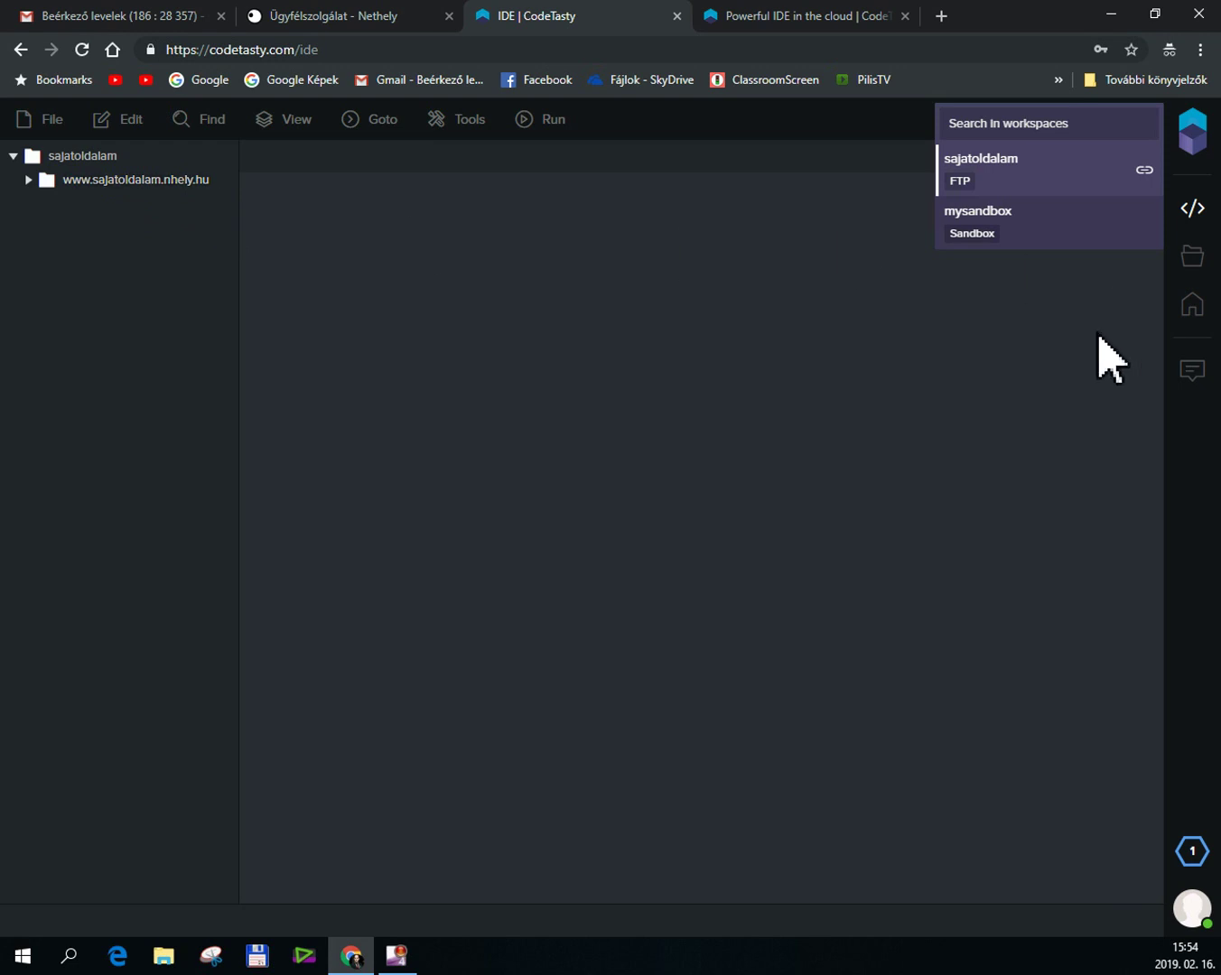
click(341, 18)
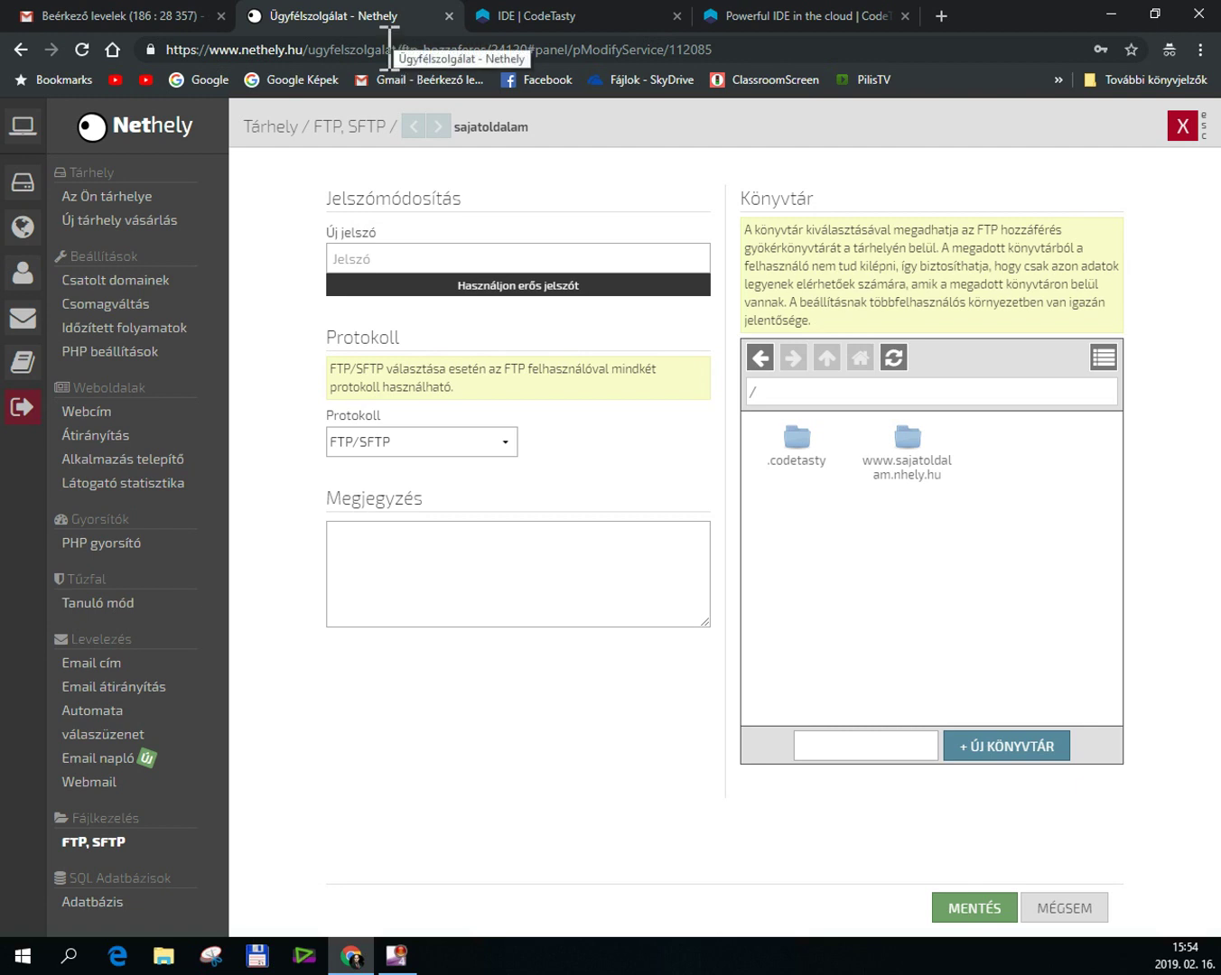